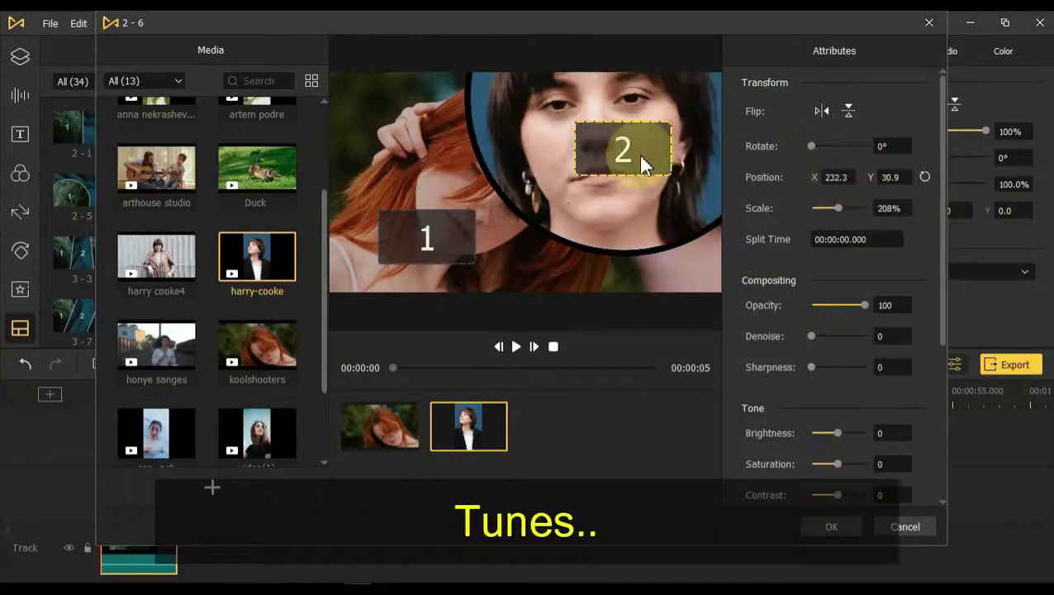
Confirm the circular two-clip split-screen layout and play it in the preview.
left_click(827, 527)
left_click(280, 511)
key("space")
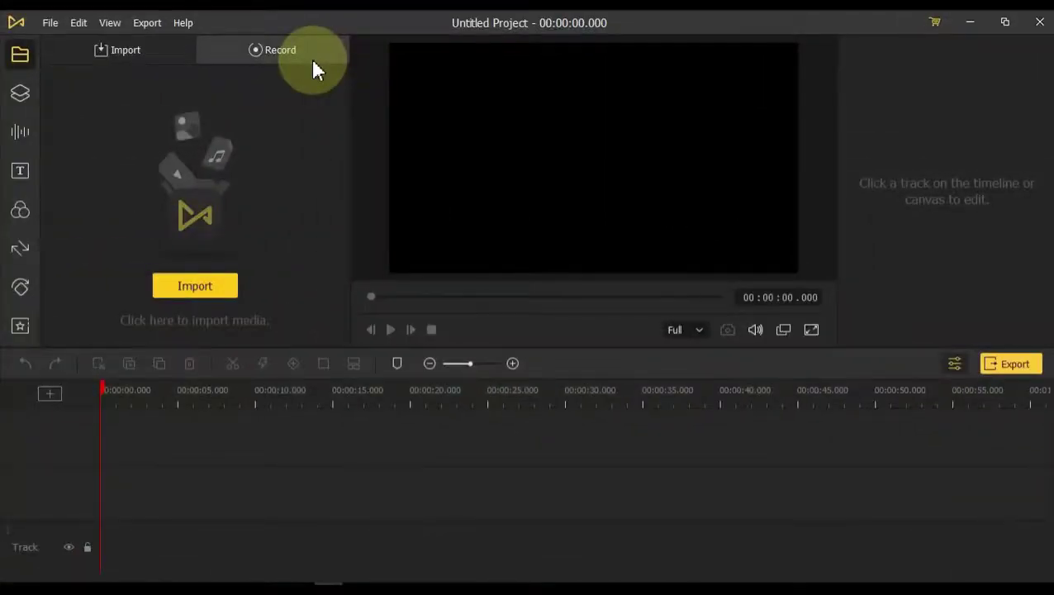
Open the screen recorder and set the capture area to full screen (1366×768).
left_click(297, 58)
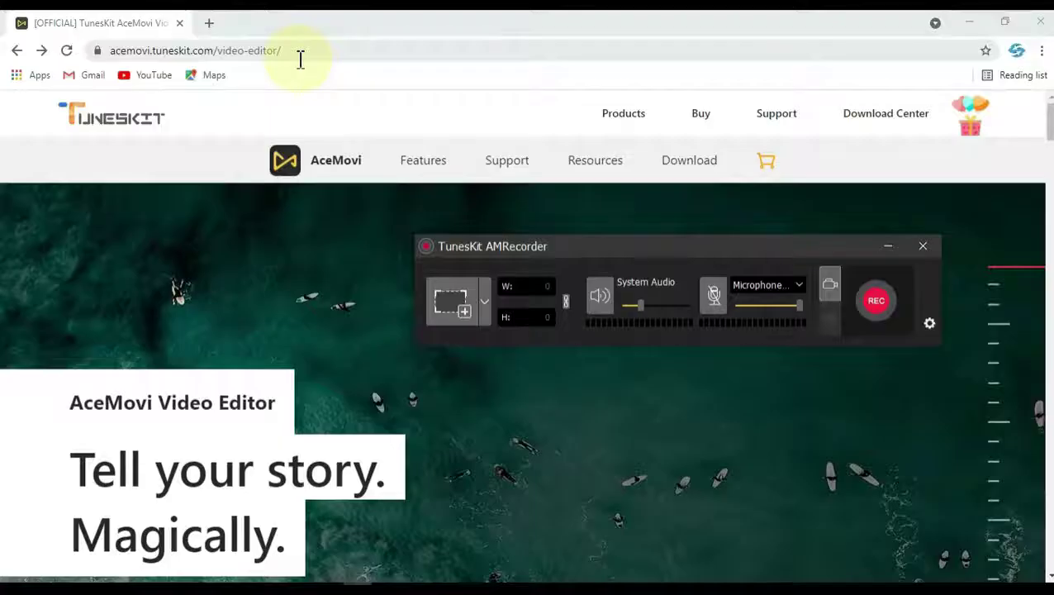
left_click(486, 301)
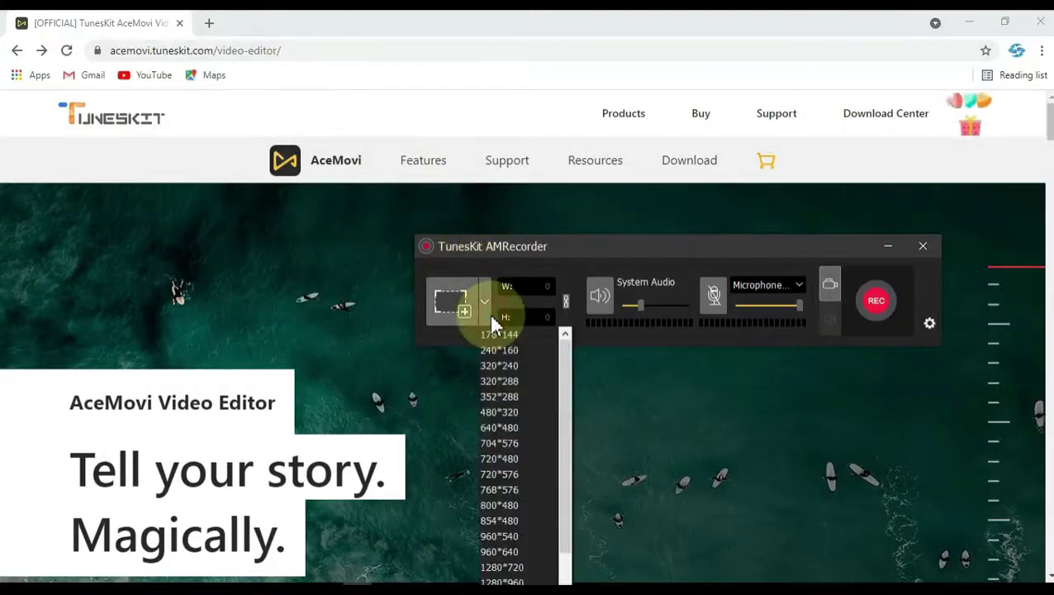
scroll(494, 347, "down", 2)
left_click(509, 560)
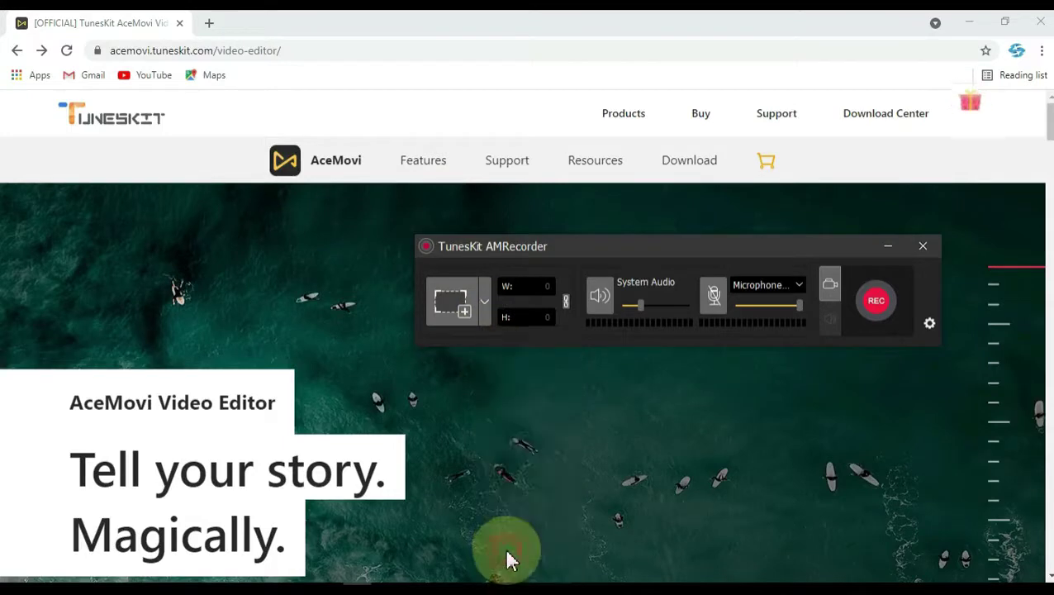
Start recording and scroll down the AceMovi web page.
left_click(879, 304)
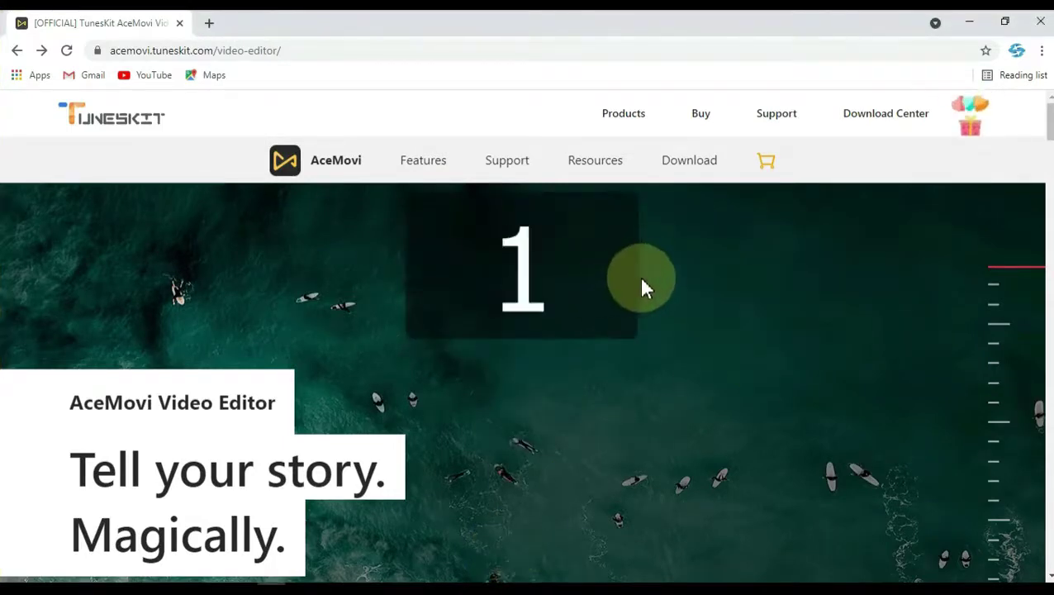
scroll(902, 231, "down", 15)
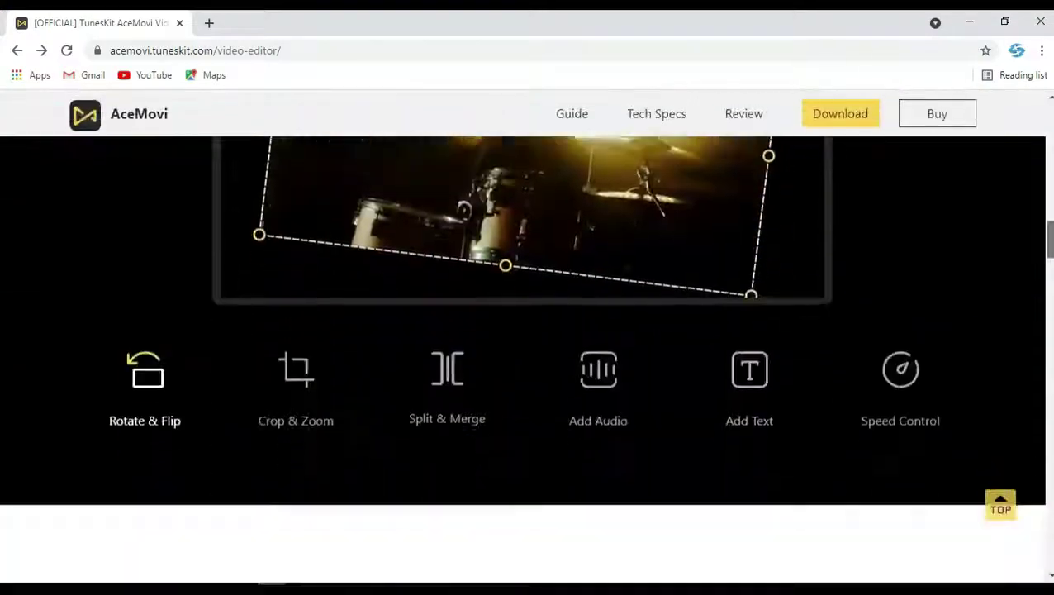
left_click_drag(1049, 239, 877, 522)
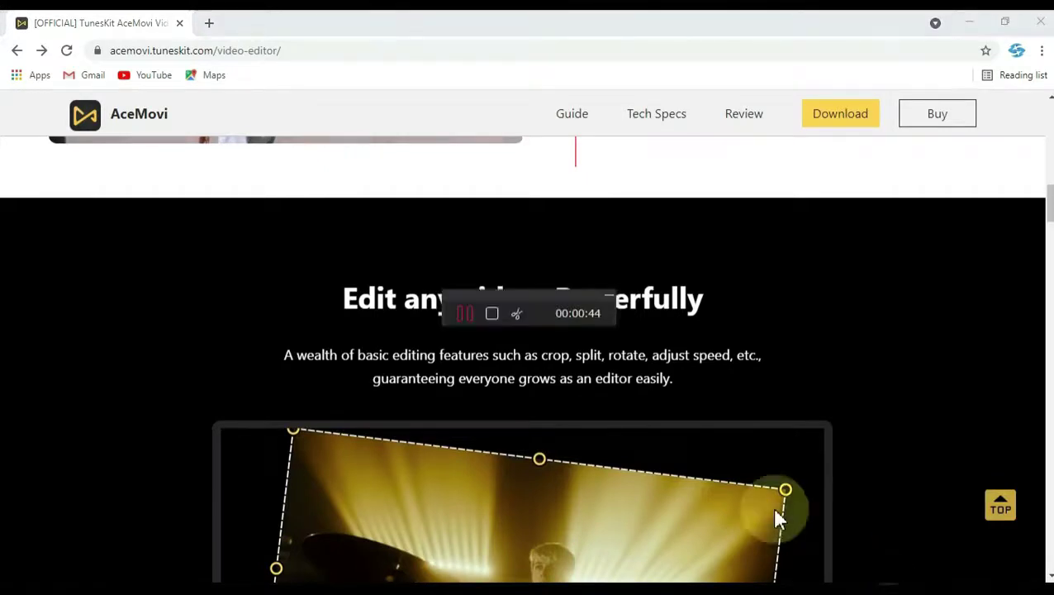
Stop recording, put the REC clip on the timeline, keeping 1280×720, 25 fps settings.
left_click(490, 315)
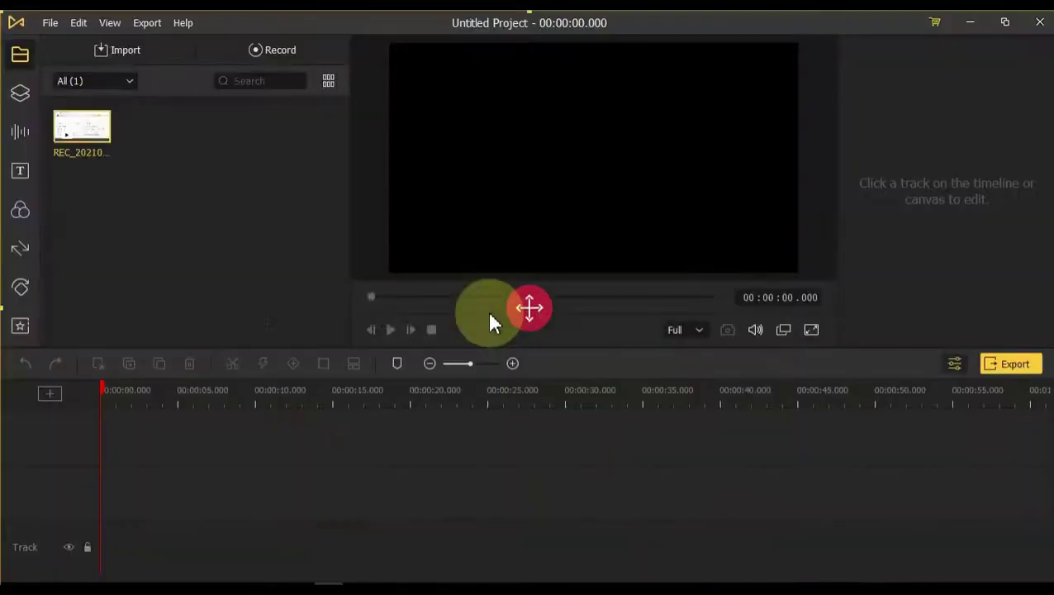
left_click_drag(82, 151, 90, 564)
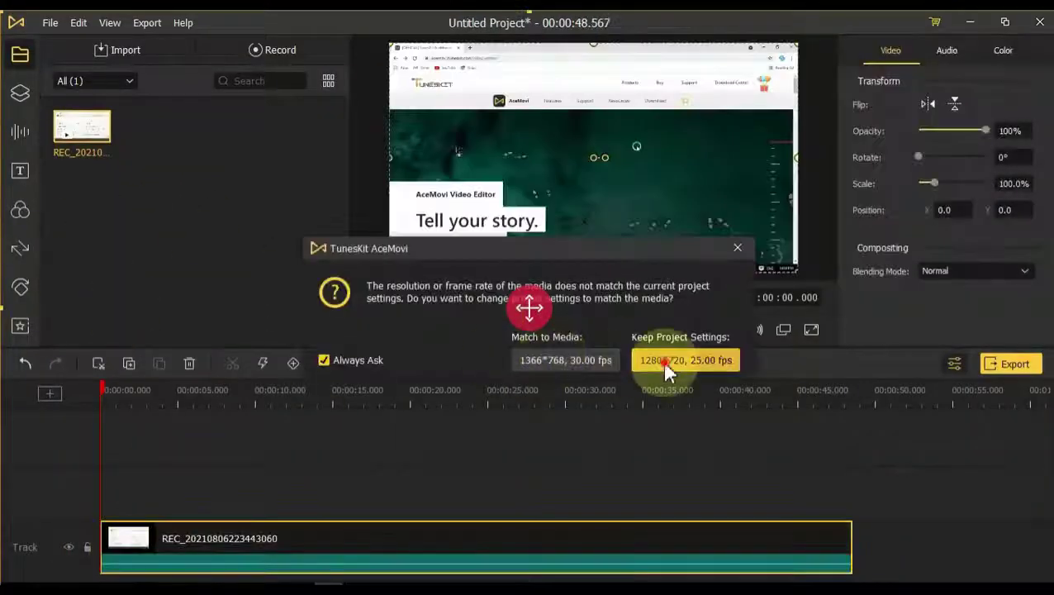
left_click(662, 360)
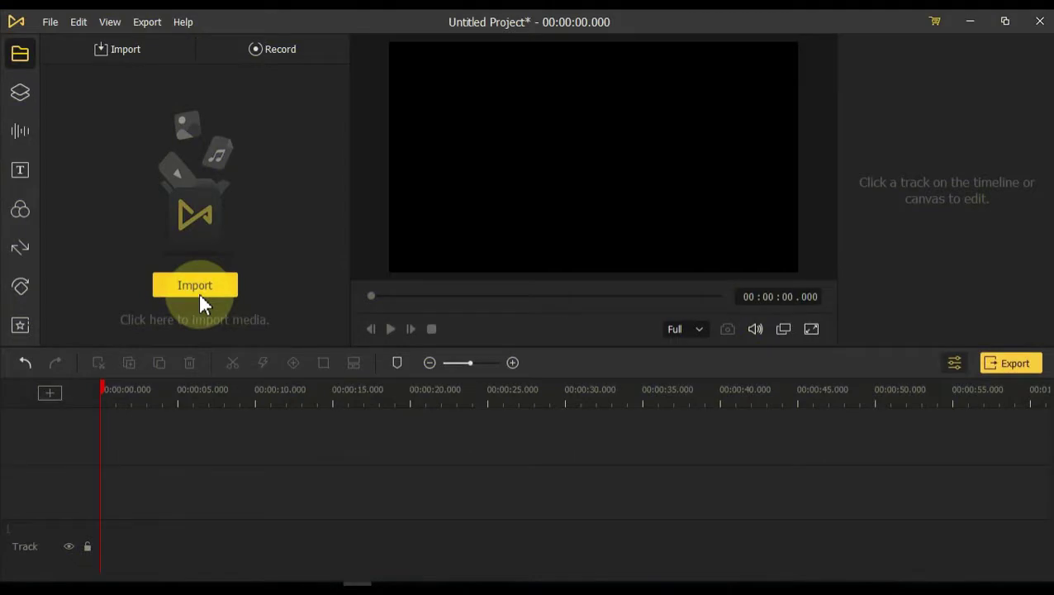
Import all 13 video clips from New folder (5) through the file picker, twice.
left_click(198, 293)
left_click_drag(159, 139, 494, 376)
left_click(392, 356)
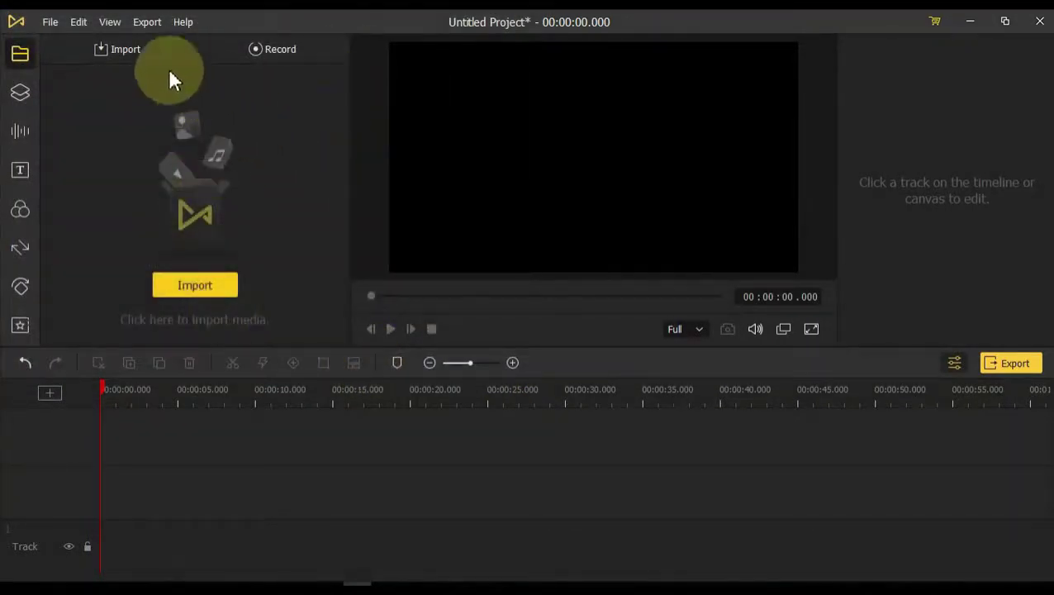
left_click(121, 50)
left_click_drag(136, 111, 475, 384)
left_click(397, 356)
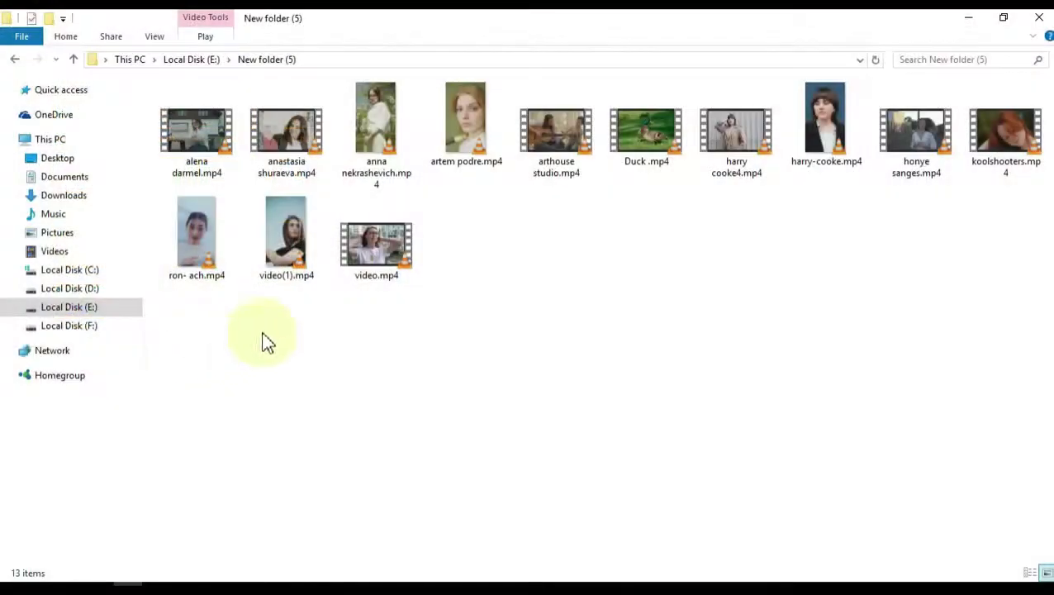
Select every video in New folder (5) in File Explorer and drag them into the media library.
left_click_drag(395, 195, 198, 370)
key("ctrl+a")
left_click_drag(885, 33, 824, 351)
left_click_drag(340, 446, 231, 199)
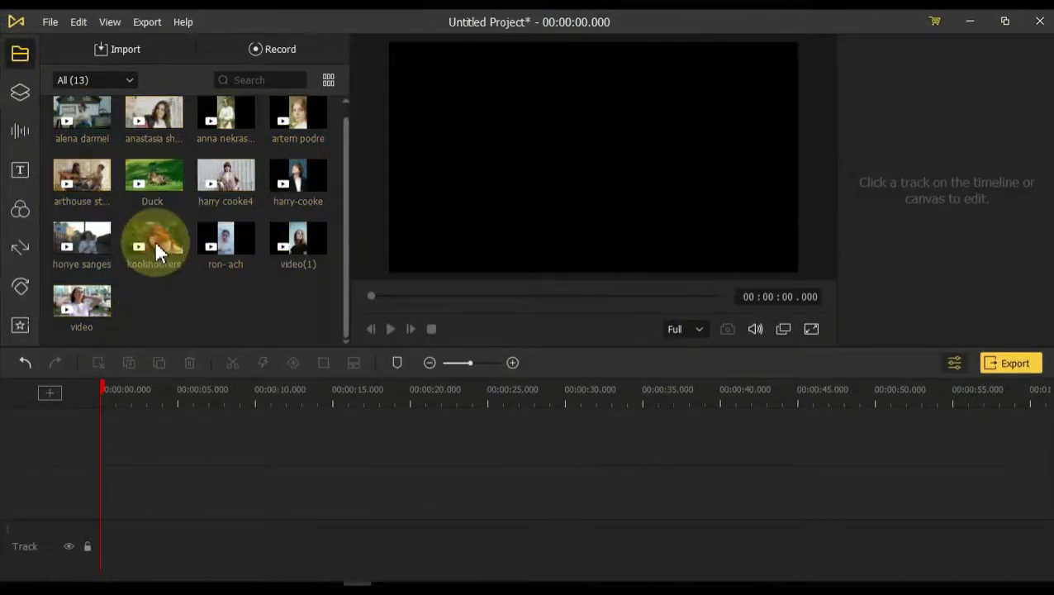
Place the koolshooters clip on the timeline, then play and pause its preview.
left_click_drag(154, 240, 88, 551)
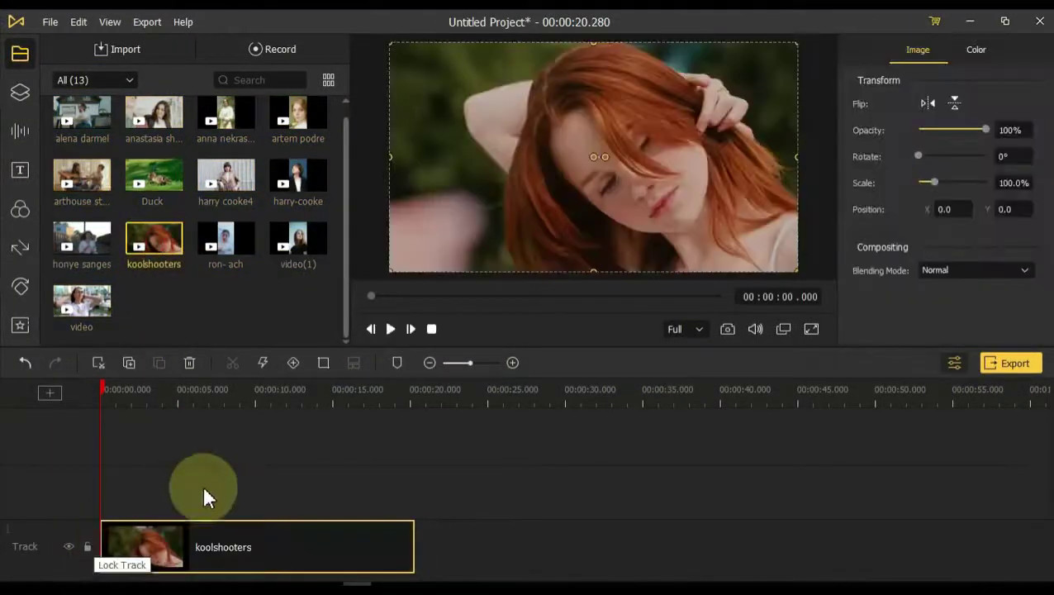
left_click(226, 466)
key("space")
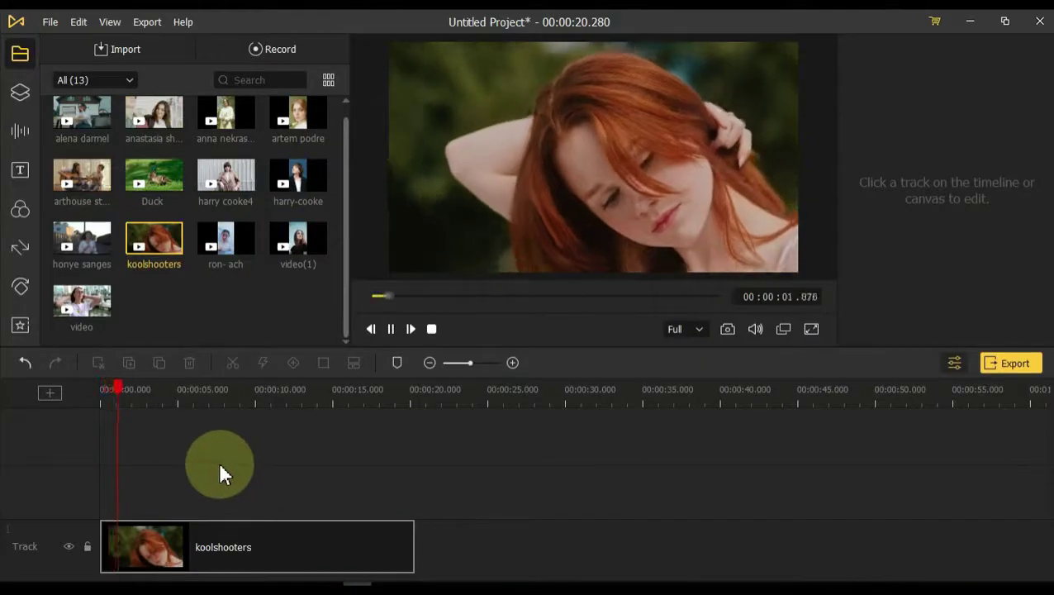
key("space")
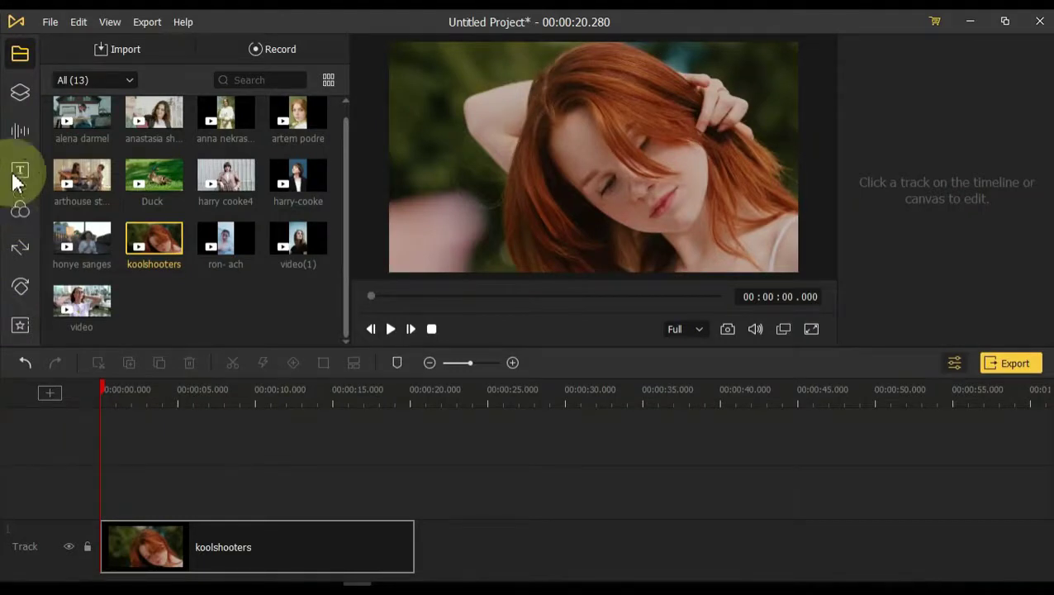
Add the Fireworks-White Shining sticker, enlarge it to 151%, shift it left and preview.
left_click(20, 98)
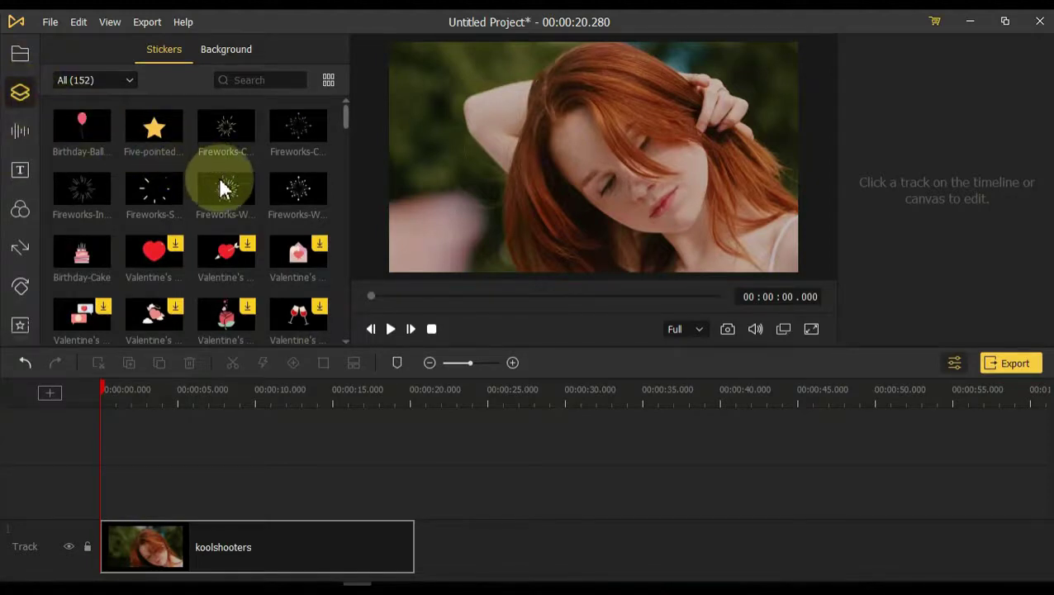
left_click_drag(222, 184, 92, 489)
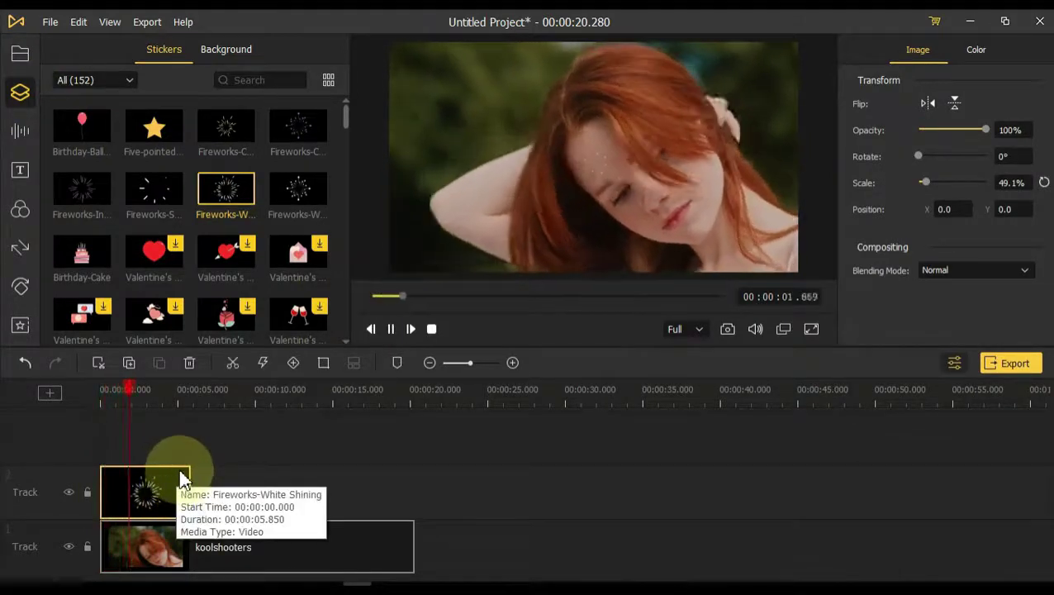
left_click(165, 487)
left_click_drag(531, 213, 772, 47)
left_click_drag(793, 99, 659, 113)
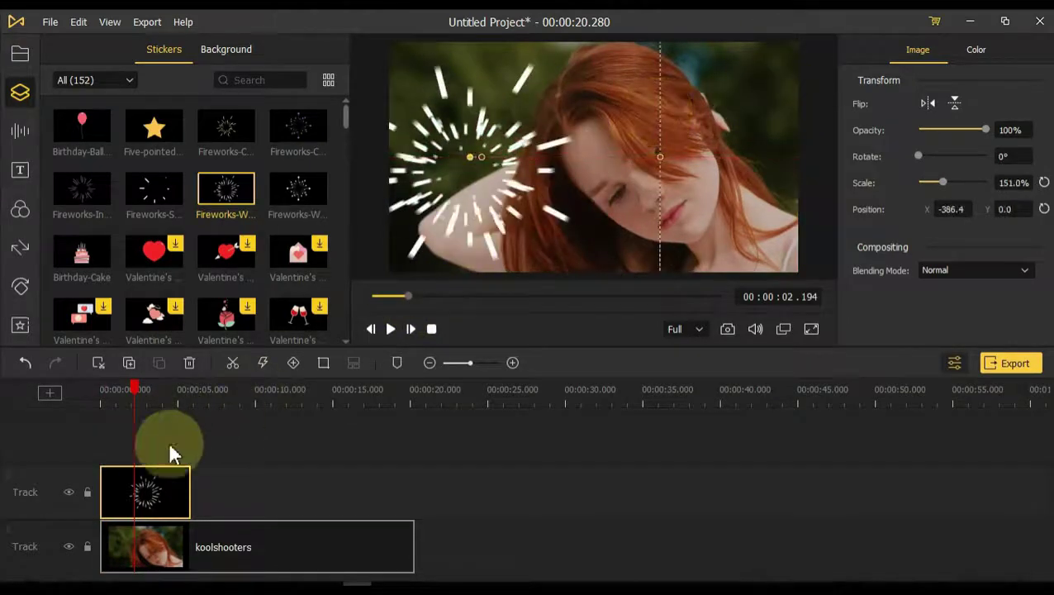
left_click(103, 395)
key("space")
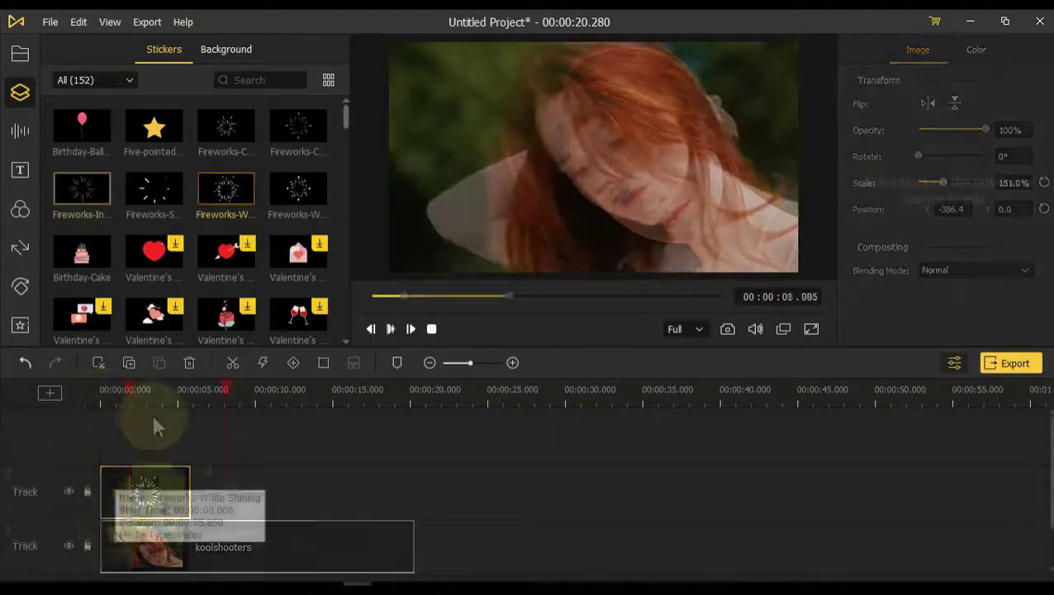
left_click(151, 413)
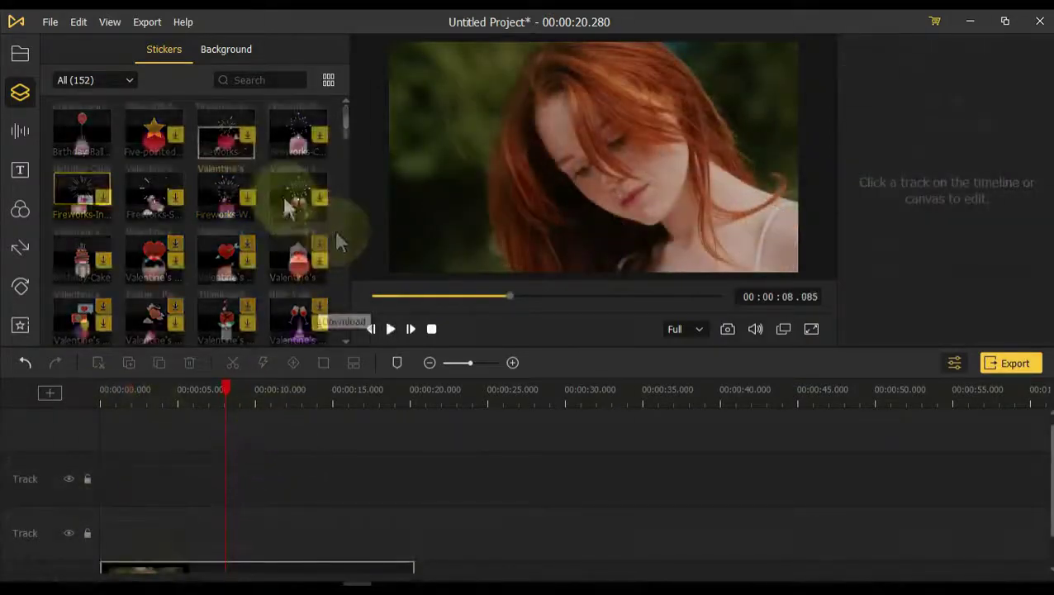
Download the Valentine's Day-Arrow through Heart sticker, add it to the timeline and play.
scroll(272, 186, "down", 2)
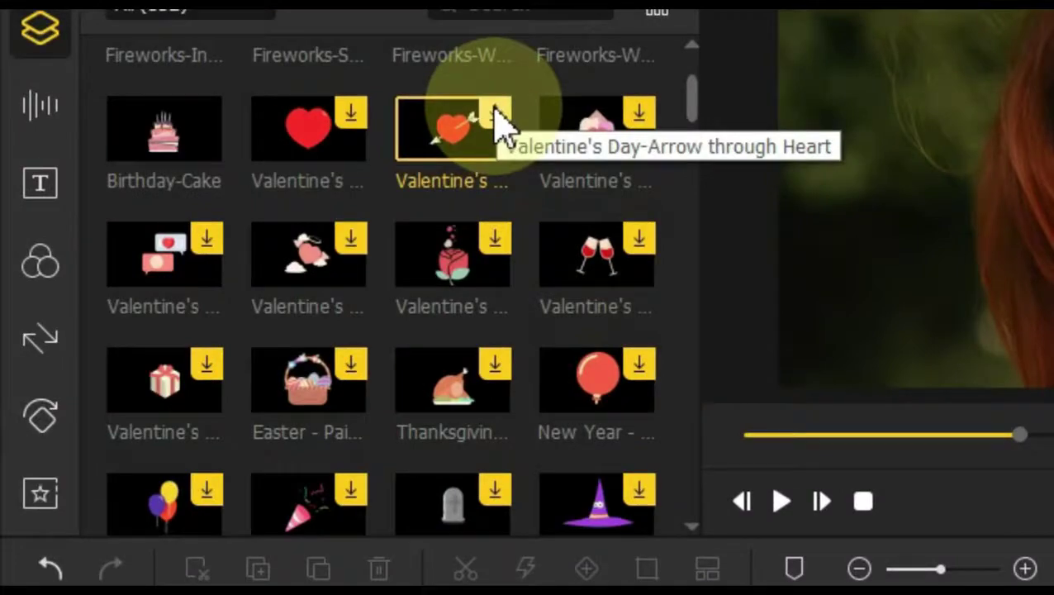
left_click(496, 114)
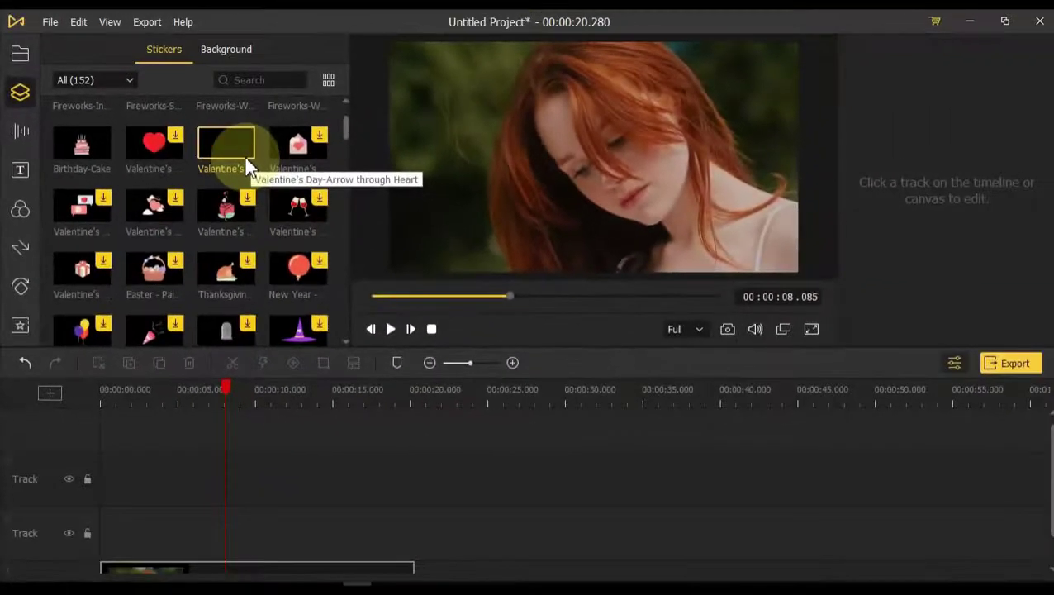
left_click_drag(244, 154, 264, 520)
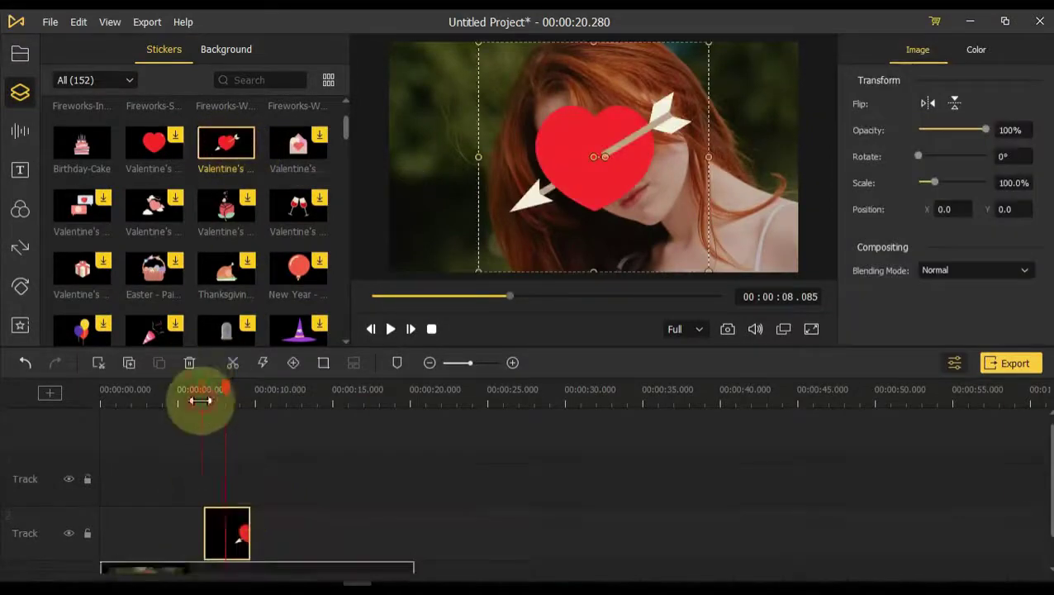
key("space")
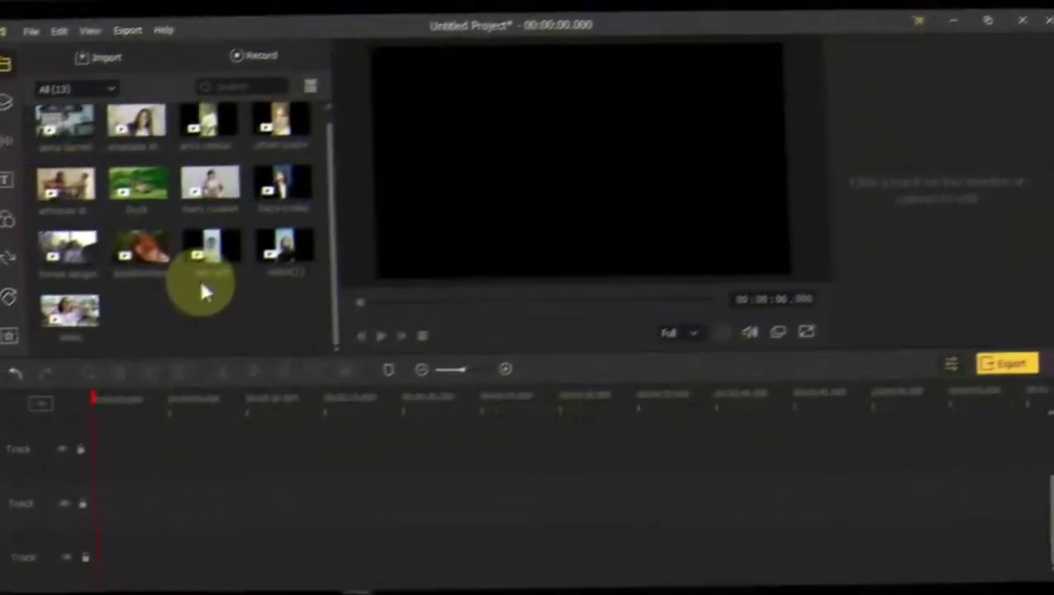
Preview the music tracks and place Relaxing Ballad on the bottom track.
left_click(21, 133)
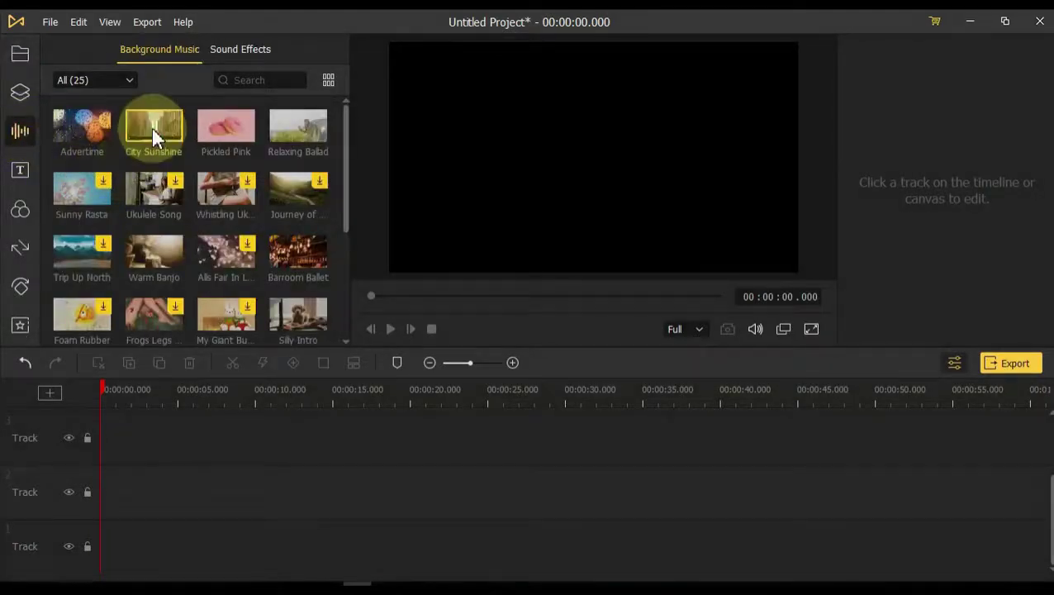
left_click(228, 125)
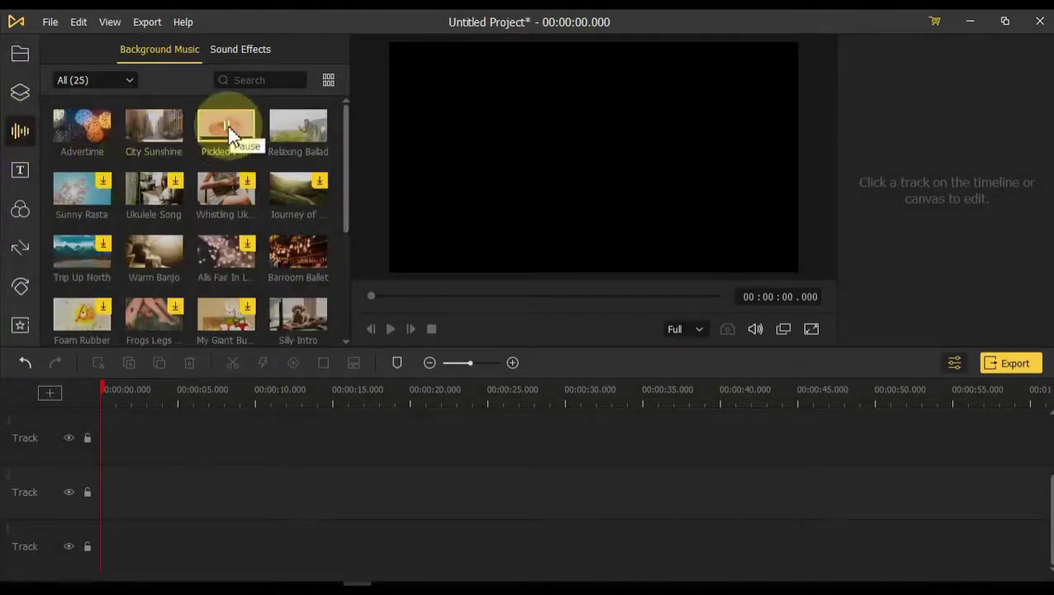
left_click(299, 134)
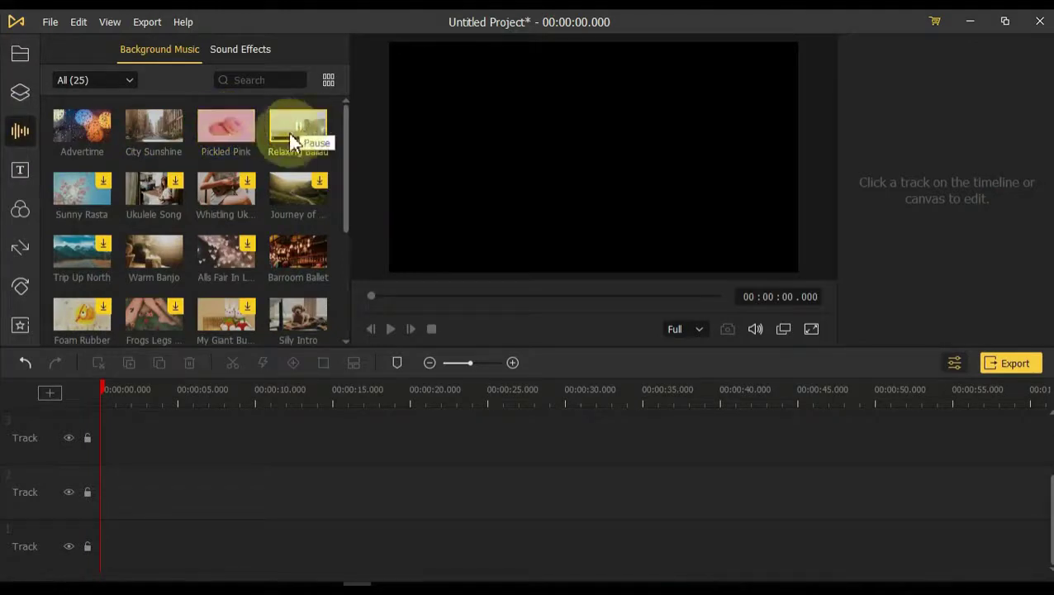
left_click_drag(279, 136, 91, 548)
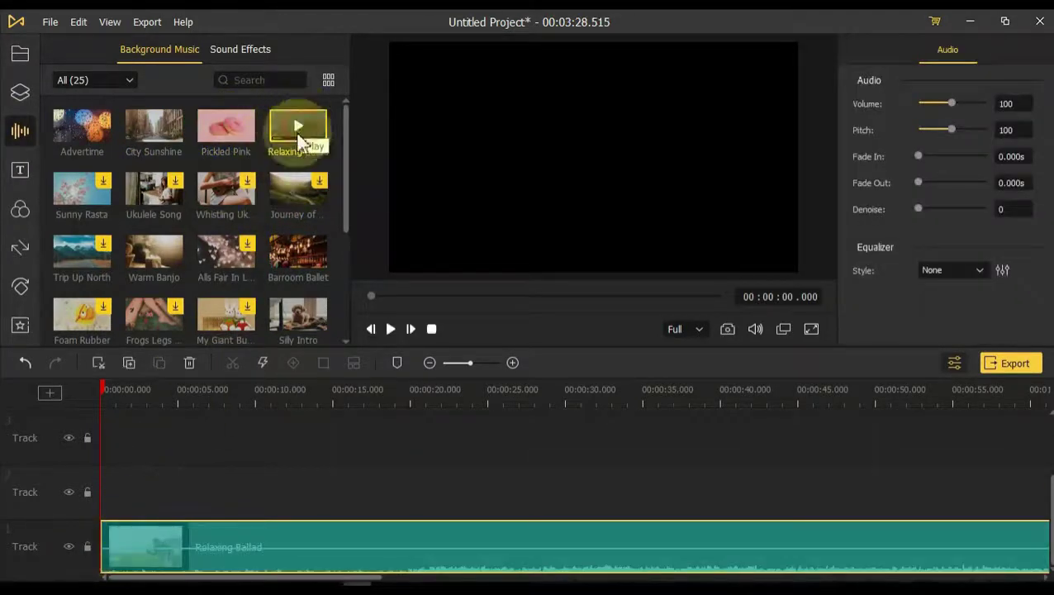
left_click(150, 505)
Add the arthouse studio clip above the music and set the playhead at its 14.2s end.
left_click(20, 53)
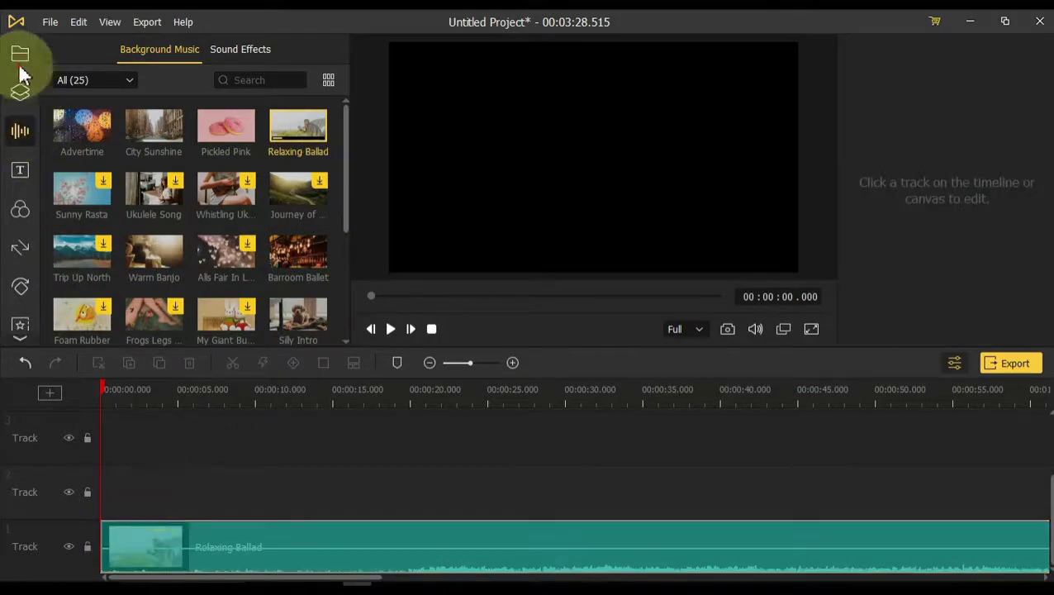
left_click_drag(97, 187, 172, 498)
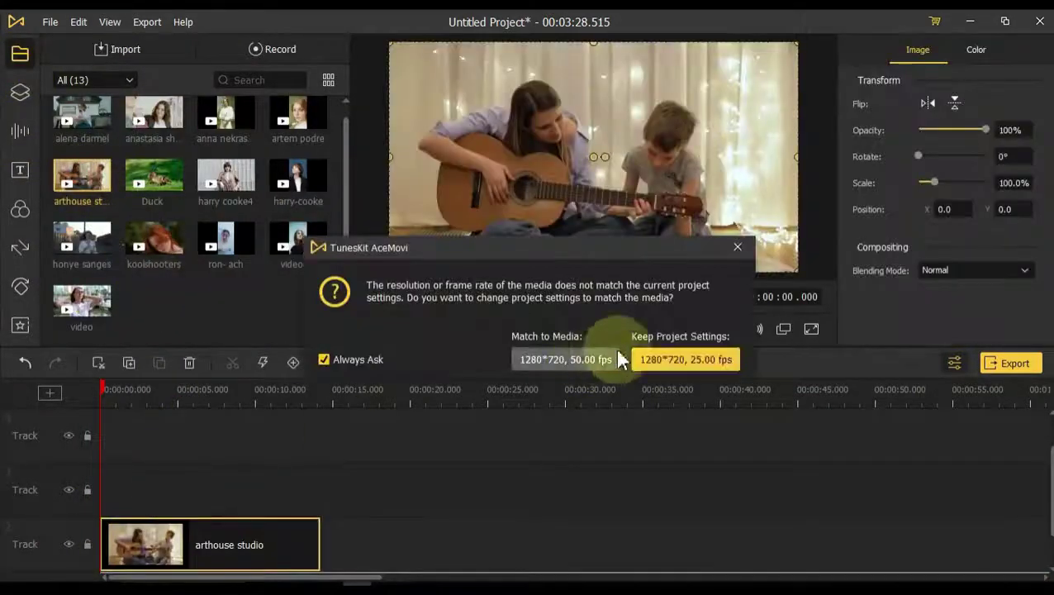
left_click(652, 423)
left_click(322, 390)
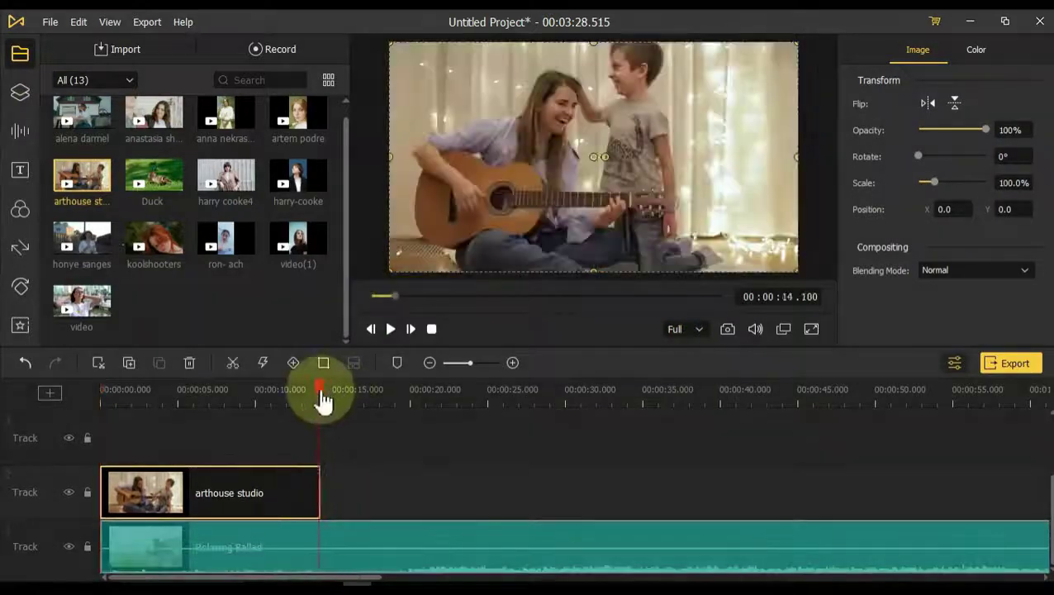
left_click(345, 545)
Split the Relaxing Ballad music at 14.2s and delete the part after it.
left_click(233, 364)
key("Delete")
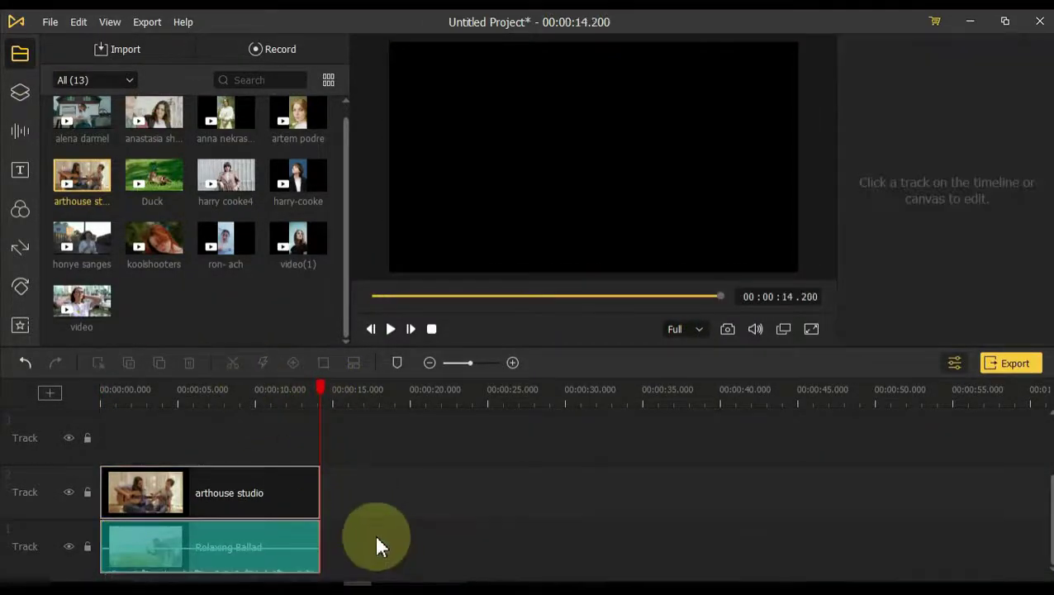
left_click(308, 533)
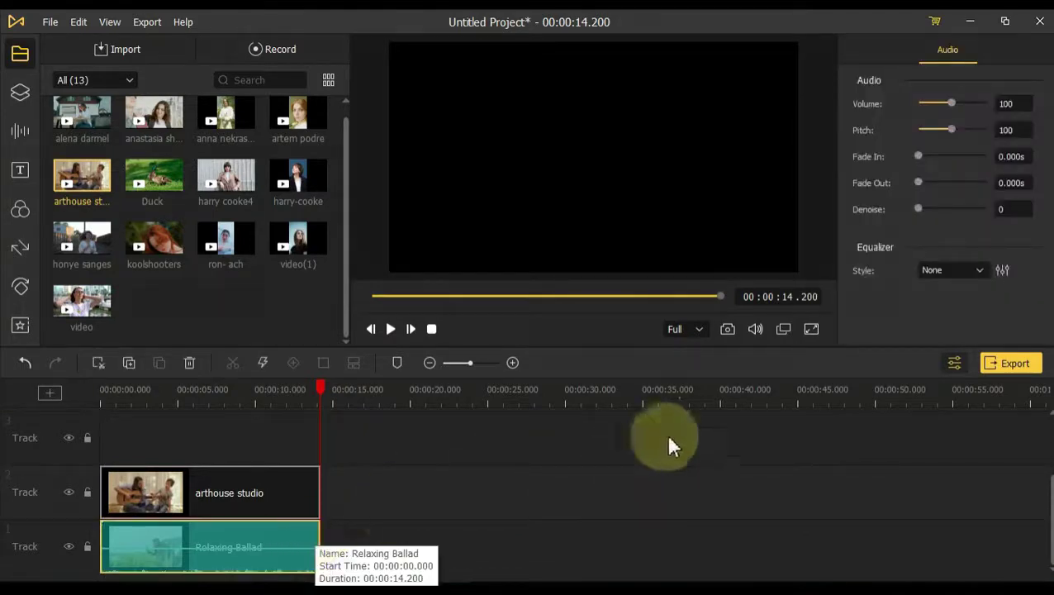
Give the music a 1.306s fade-in, 1.469s fade-out and volume 200, then play the ending.
left_click_drag(919, 157, 924, 156)
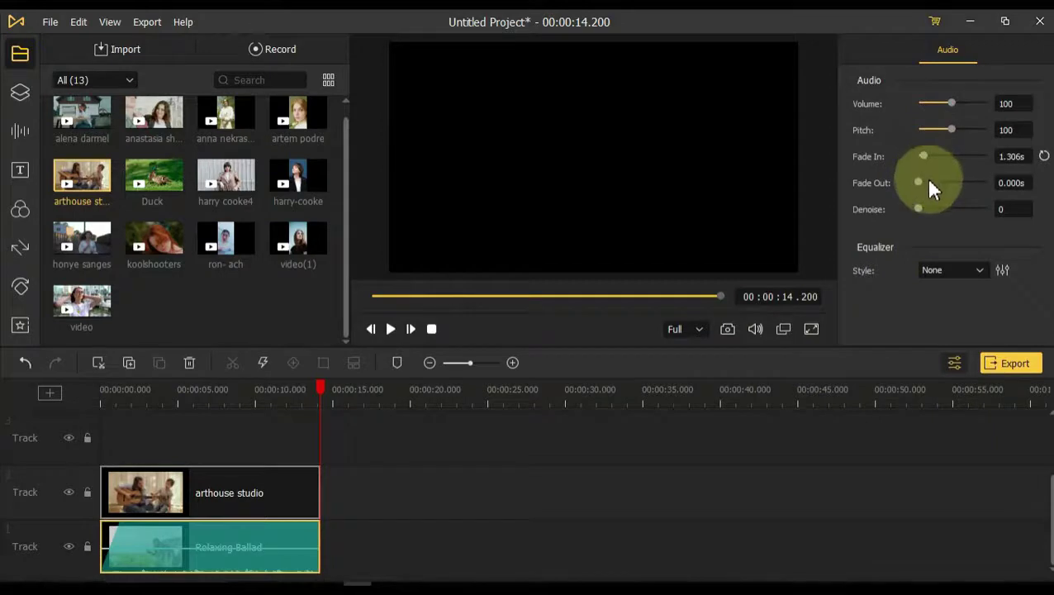
left_click(924, 182)
left_click_drag(952, 104, 925, 104)
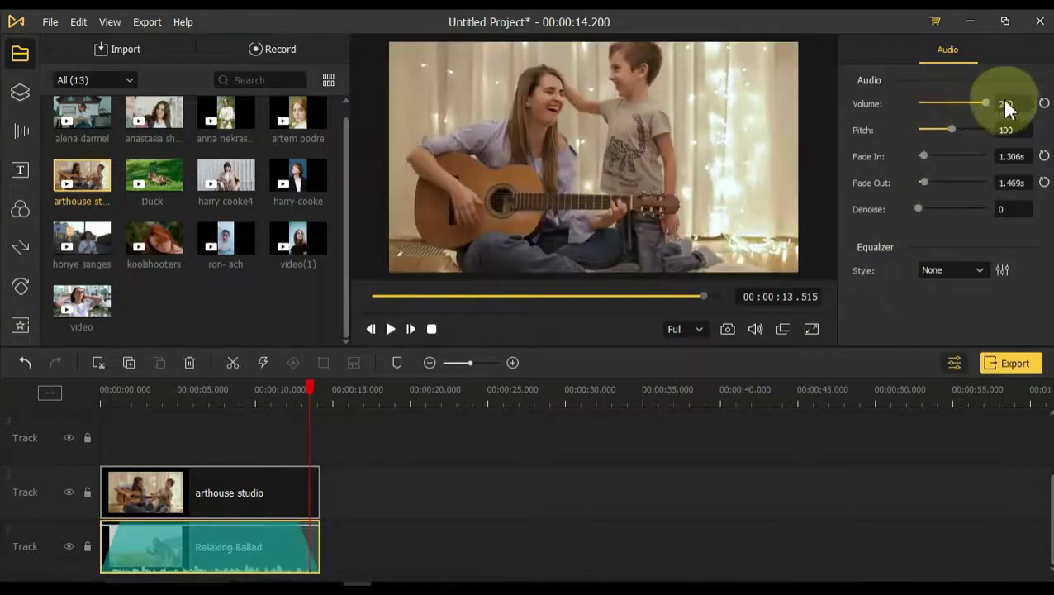
left_click(283, 404)
key("space")
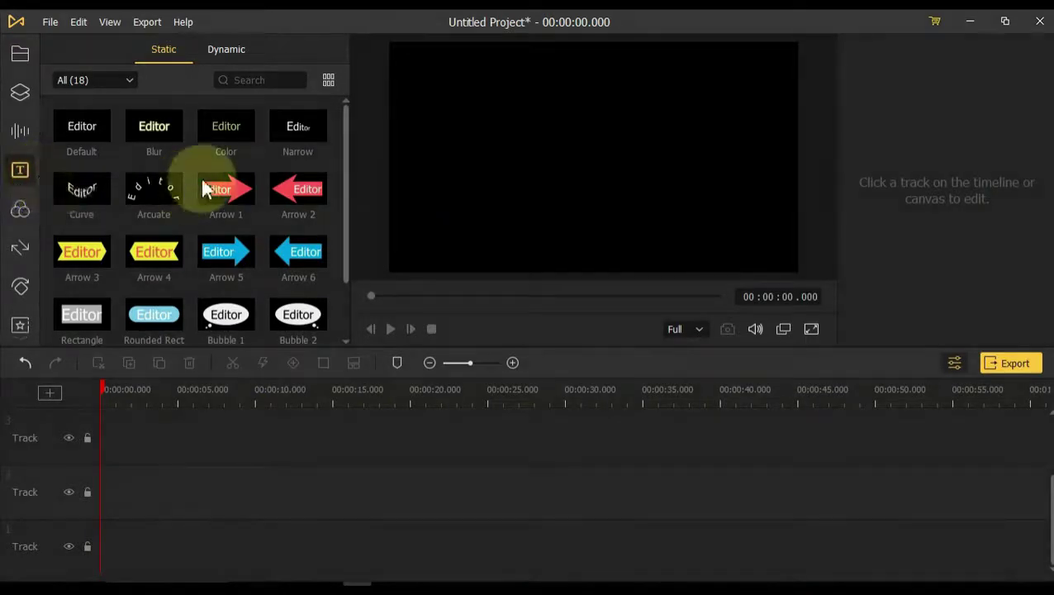
Add a Narrow text title reading 'AceMovi', set its size to 36 and enlarge it in the frame.
left_click_drag(293, 132, 98, 505)
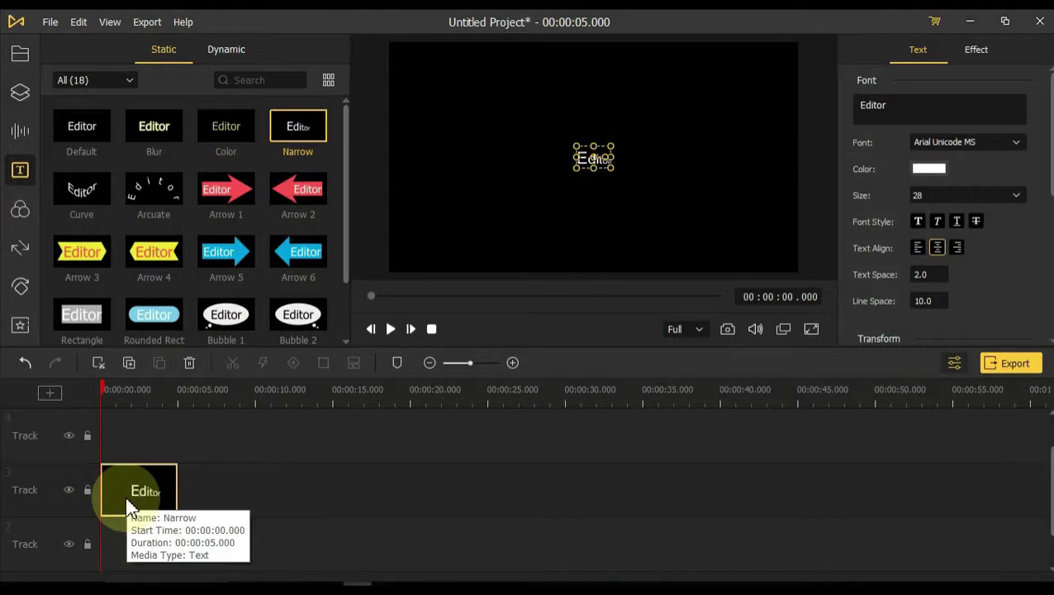
left_click(128, 500)
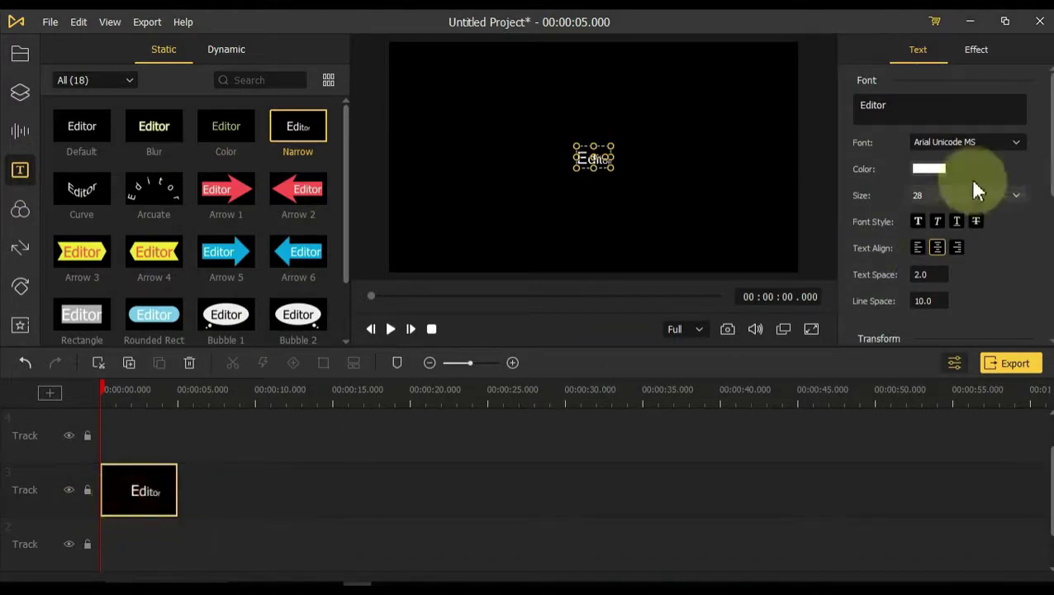
left_click(916, 116)
type("AceMovi")
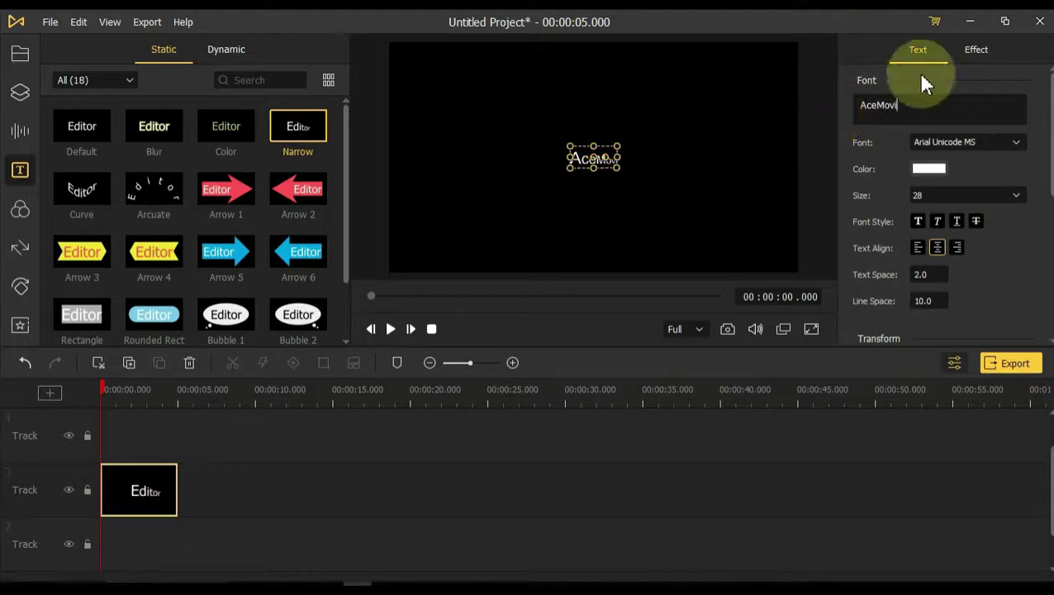
left_click(1015, 197)
left_click(934, 473)
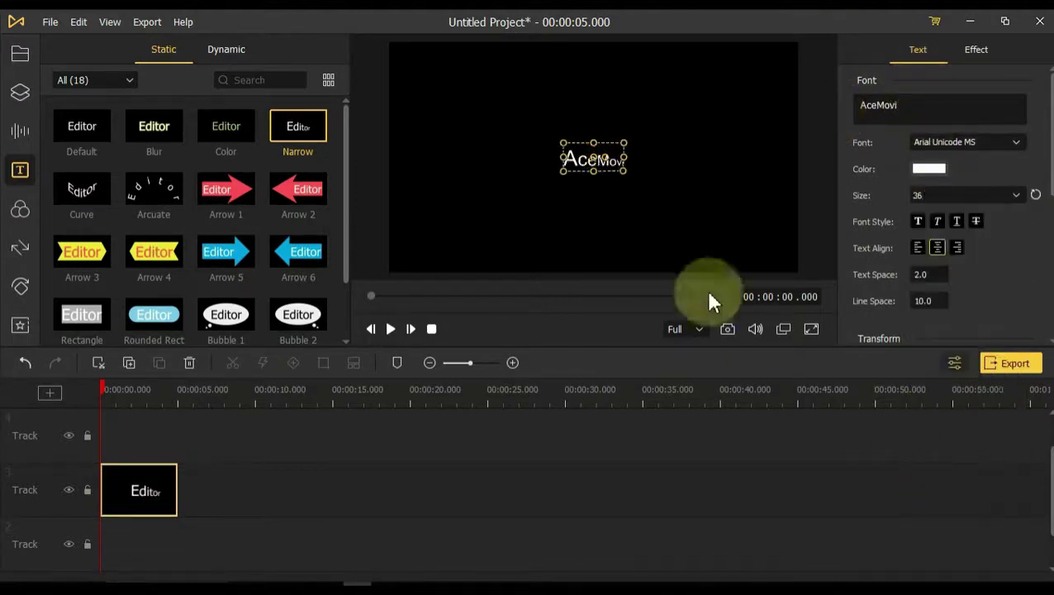
left_click_drag(620, 145, 685, 112)
left_click_drag(560, 180, 506, 203)
left_click(294, 483)
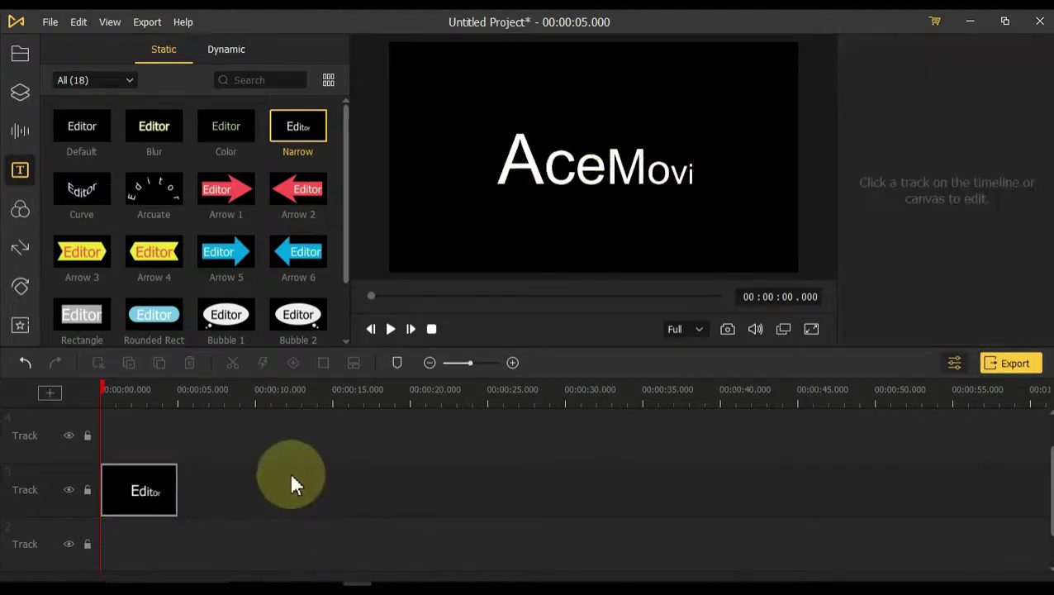
left_click(20, 54)
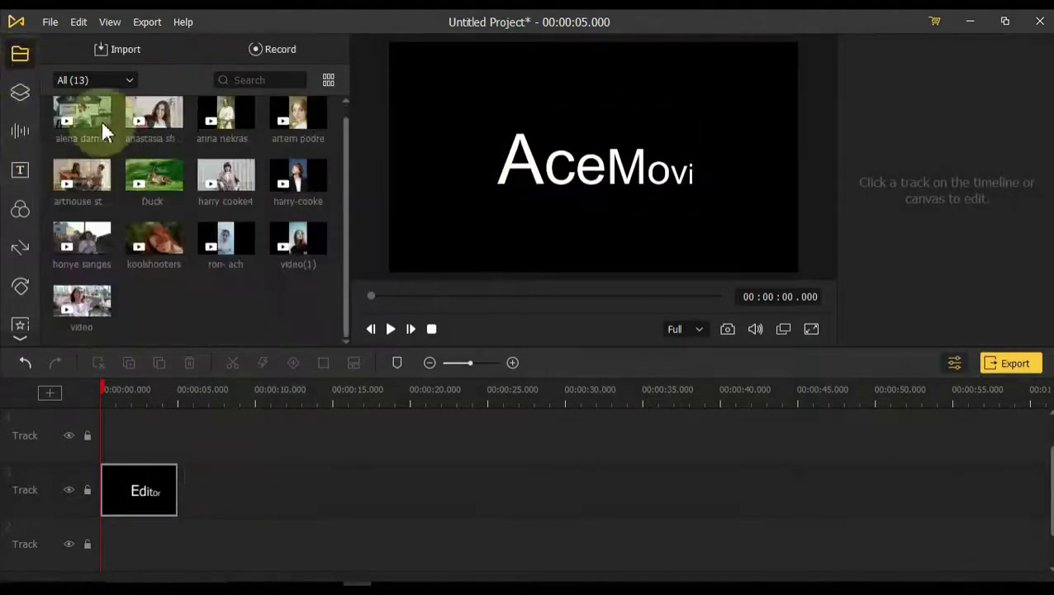
left_click_drag(231, 178, 81, 554)
left_click(686, 364)
left_click(258, 496)
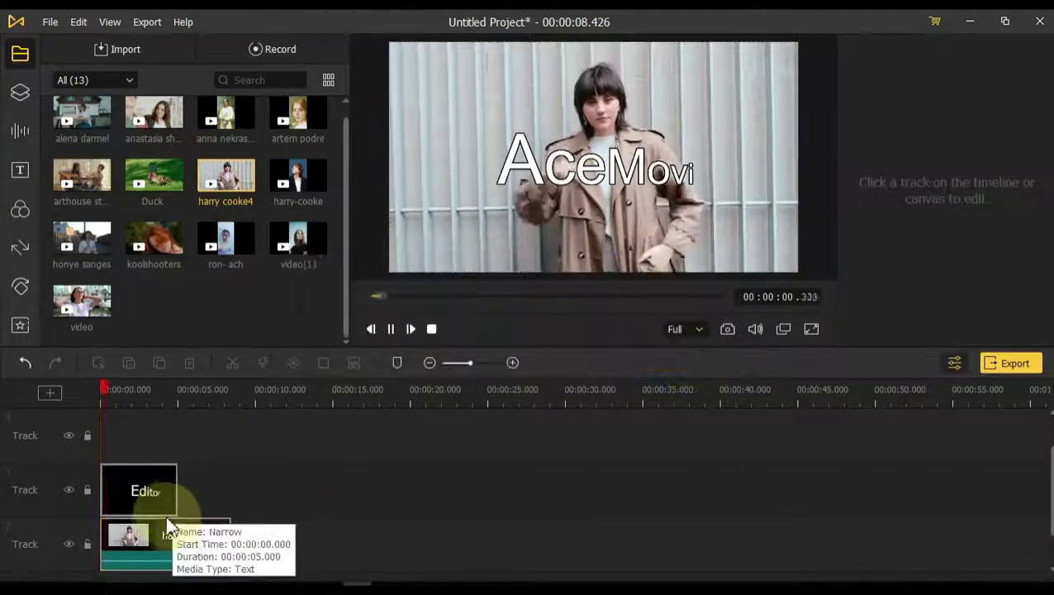
Make the AceMovi title yellow, italic and bold, with no underline.
left_click(124, 499)
left_click(928, 169)
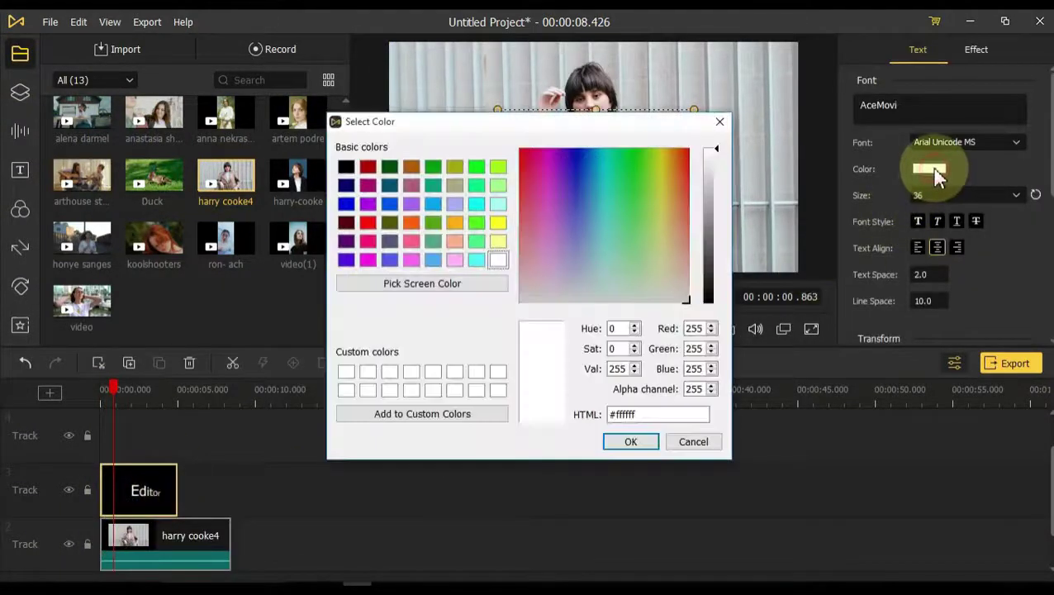
left_click(498, 223)
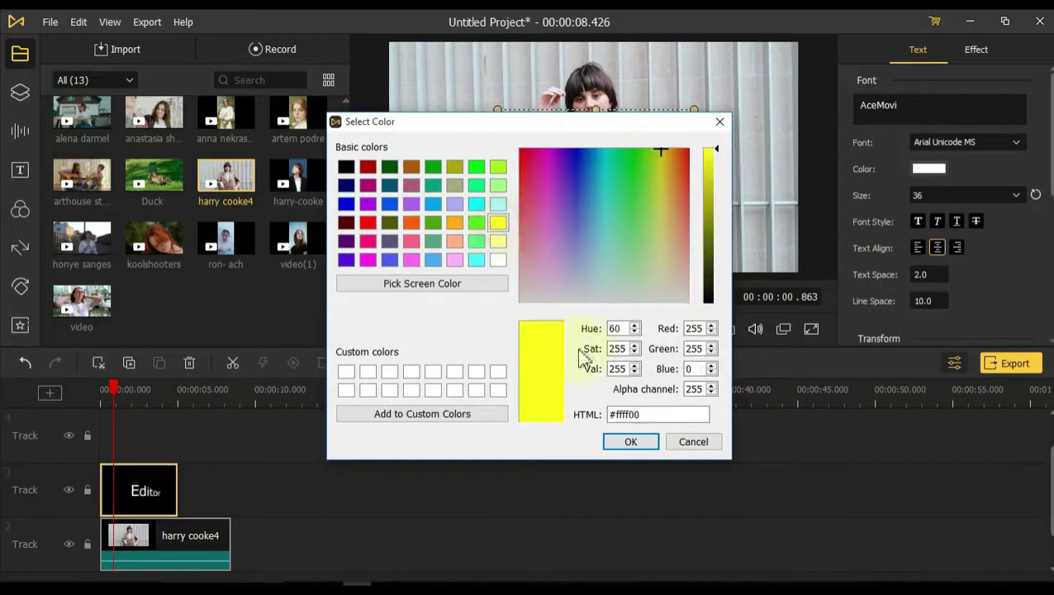
left_click(627, 444)
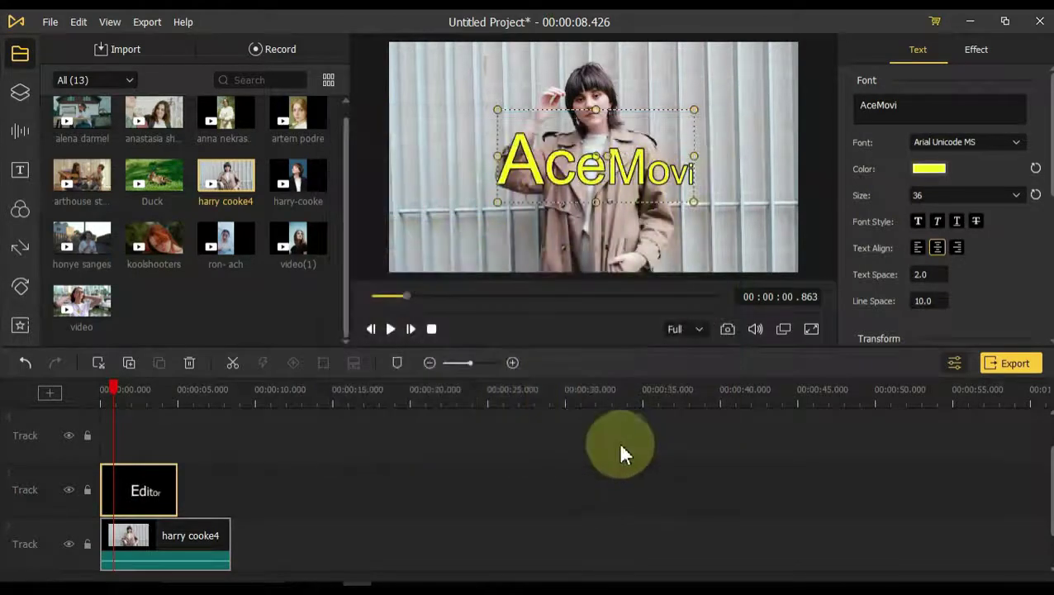
left_click(933, 222)
left_click(918, 222)
left_click(956, 221)
left_click(957, 221)
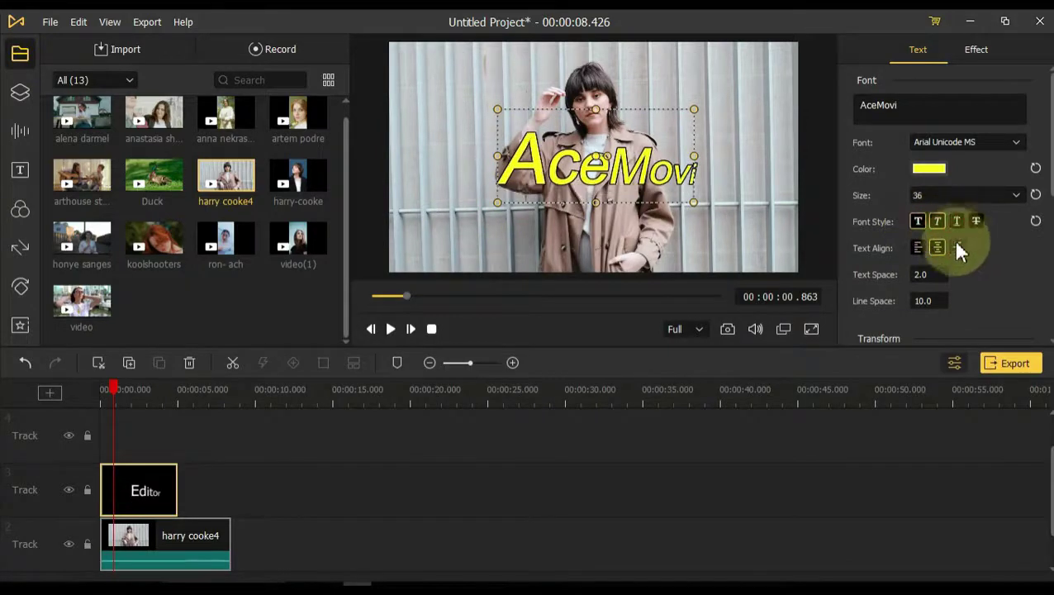
Set the title's text spacing to 5 and raise its Narrow effect step.
left_click_drag(942, 275, 881, 277)
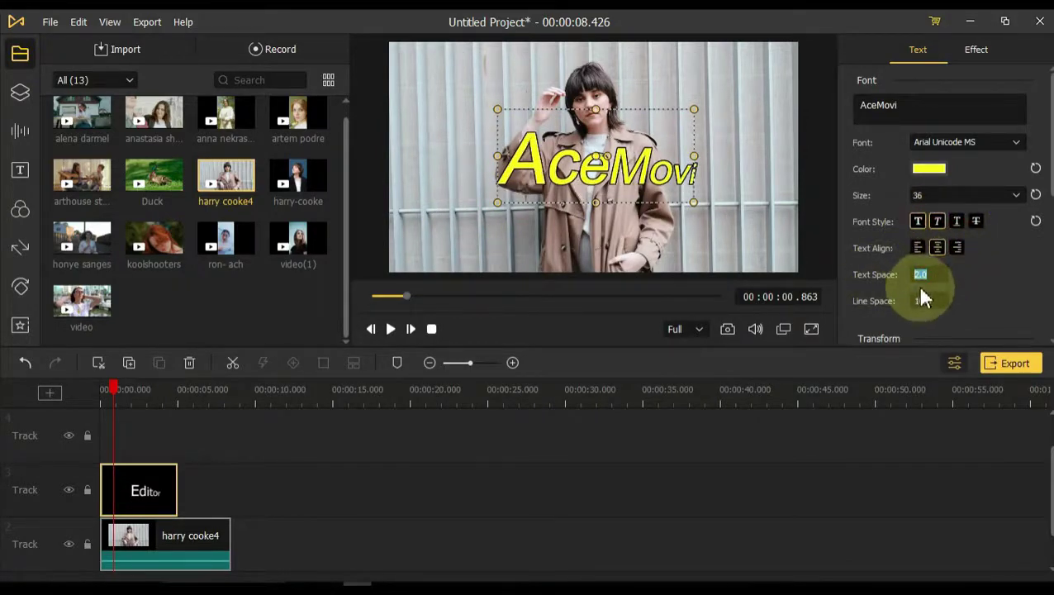
type("5")
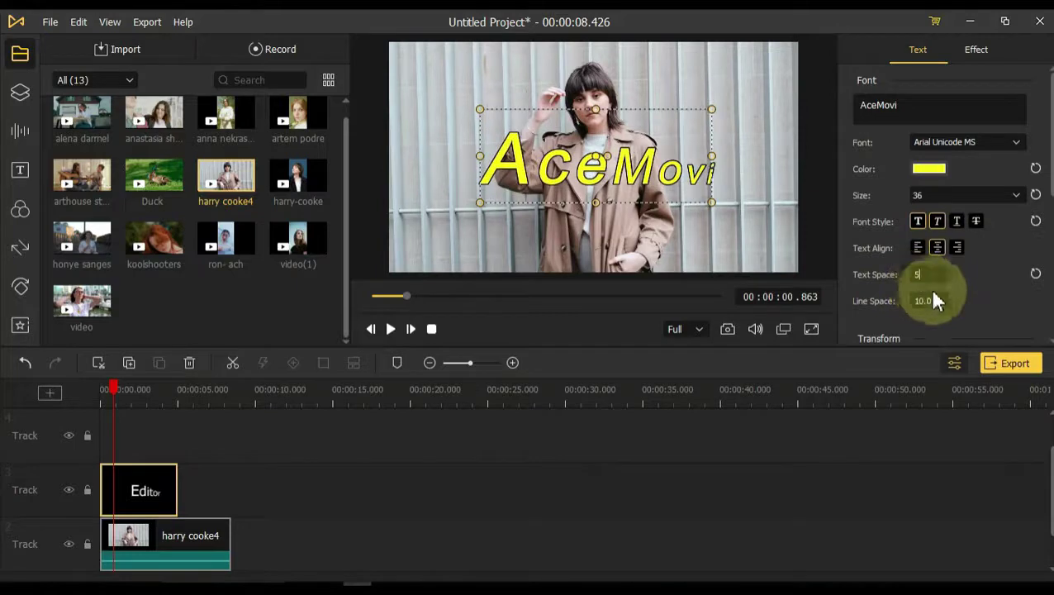
left_click(976, 48)
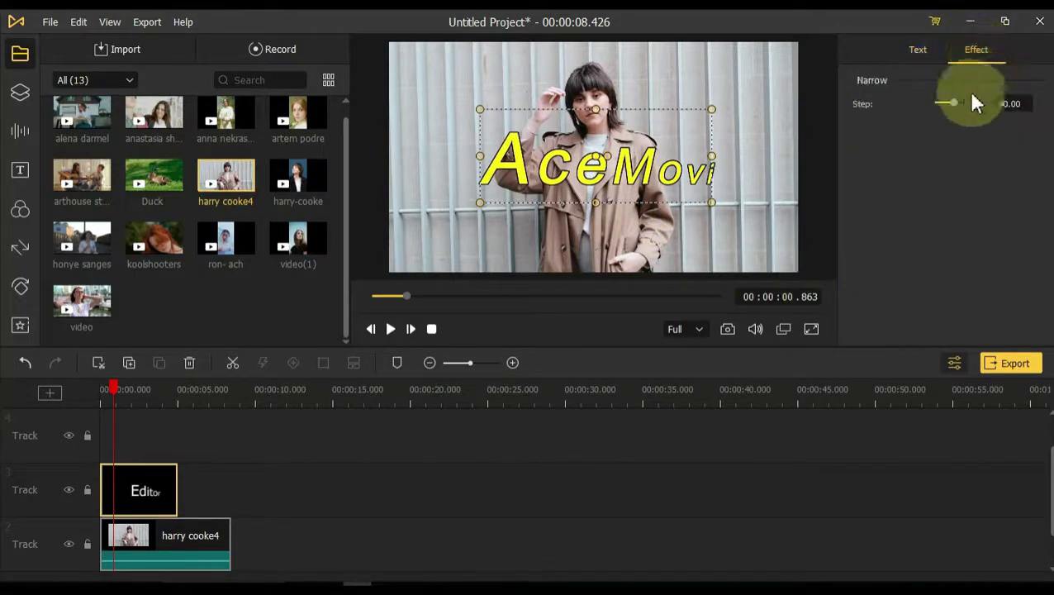
left_click_drag(952, 101, 955, 102)
Set the title's outline size to 0.70 and give its shadow an orange colour.
left_click(926, 56)
scroll(909, 314, "down", 5)
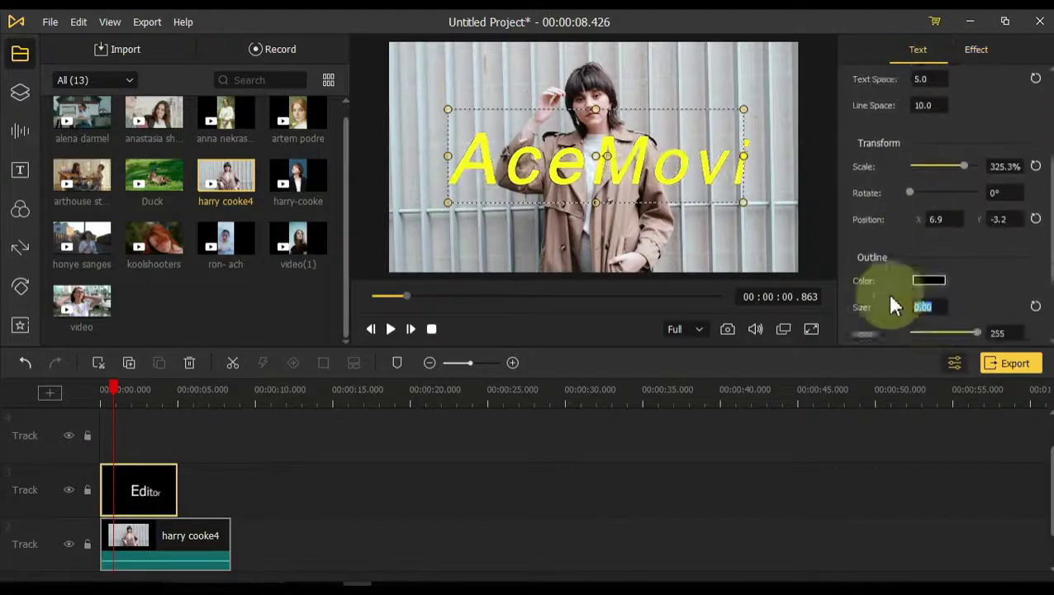
scroll(927, 183, "up", 8)
scroll(931, 178, "down", 1)
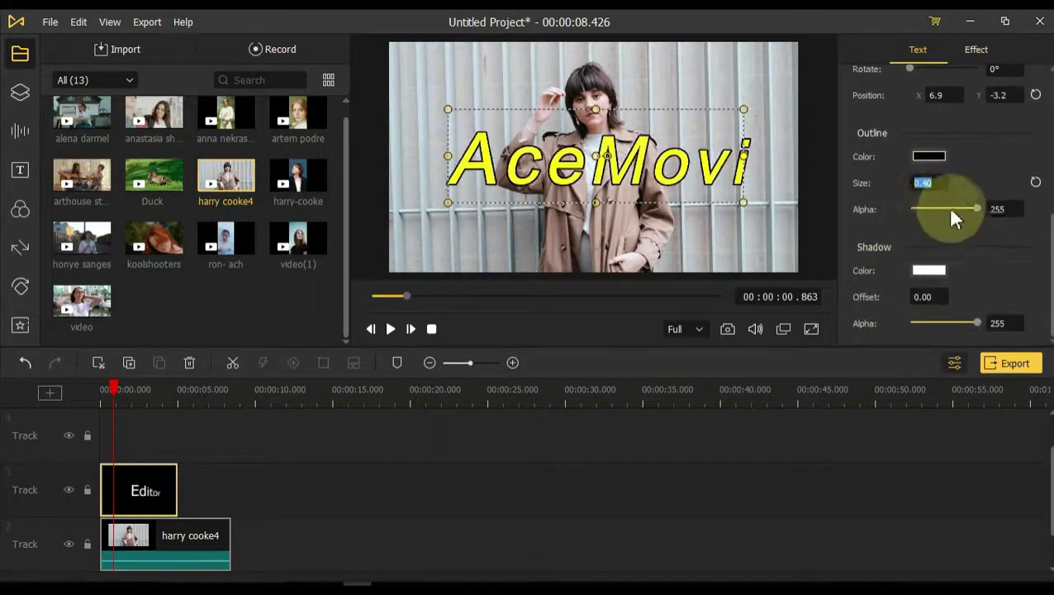
left_click_drag(950, 209, 973, 211)
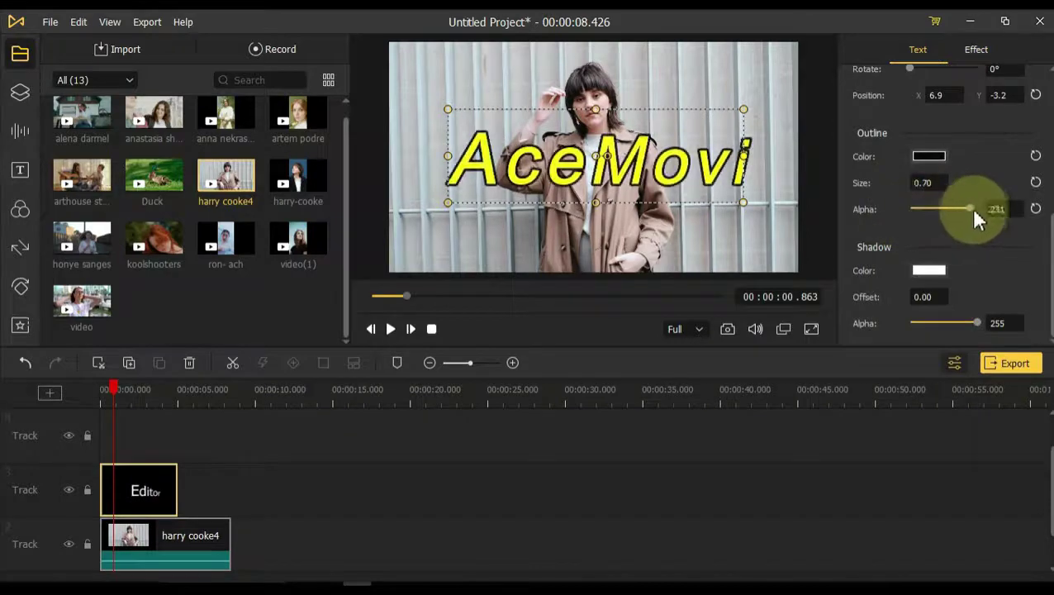
left_click(926, 272)
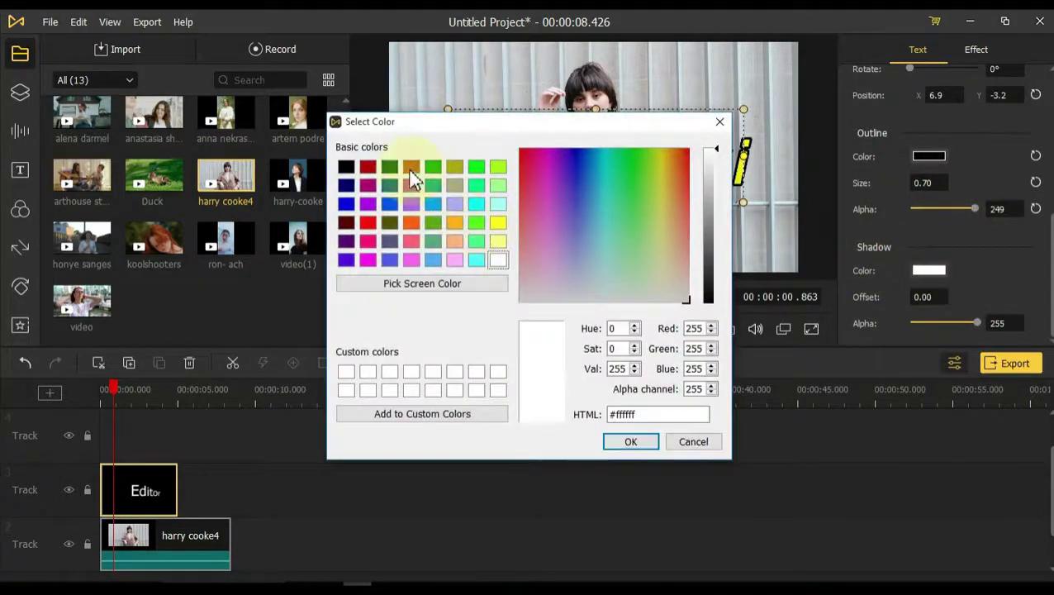
left_click(410, 168)
left_click(631, 441)
Set the shadow offset to 1.10 and alpha to 184, then preview the title.
left_click(922, 297)
double_click(923, 296)
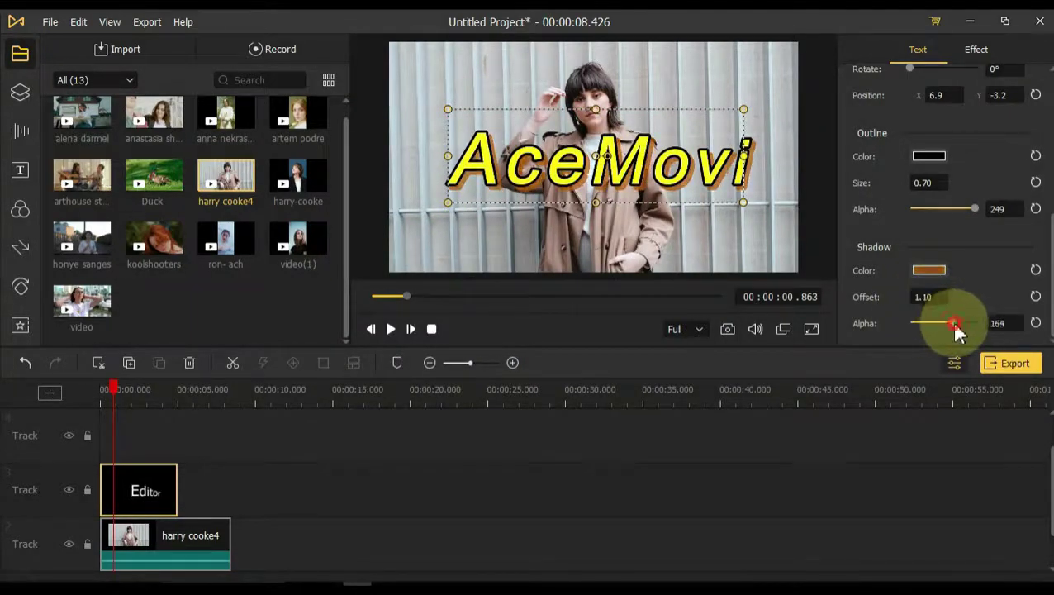
left_click_drag(951, 322, 908, 324)
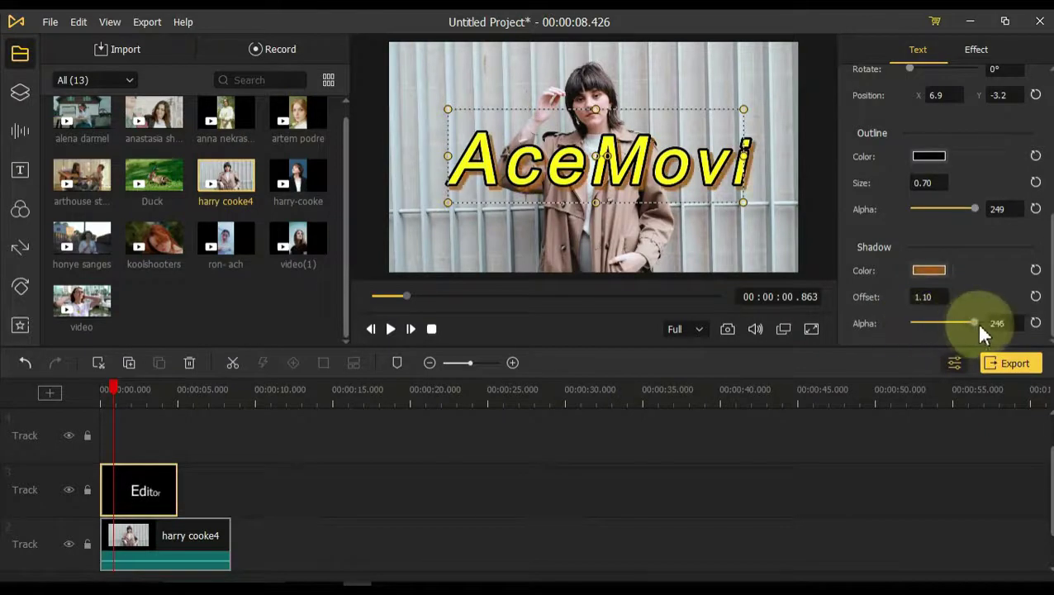
left_click_drag(980, 330, 955, 334)
left_click(591, 437)
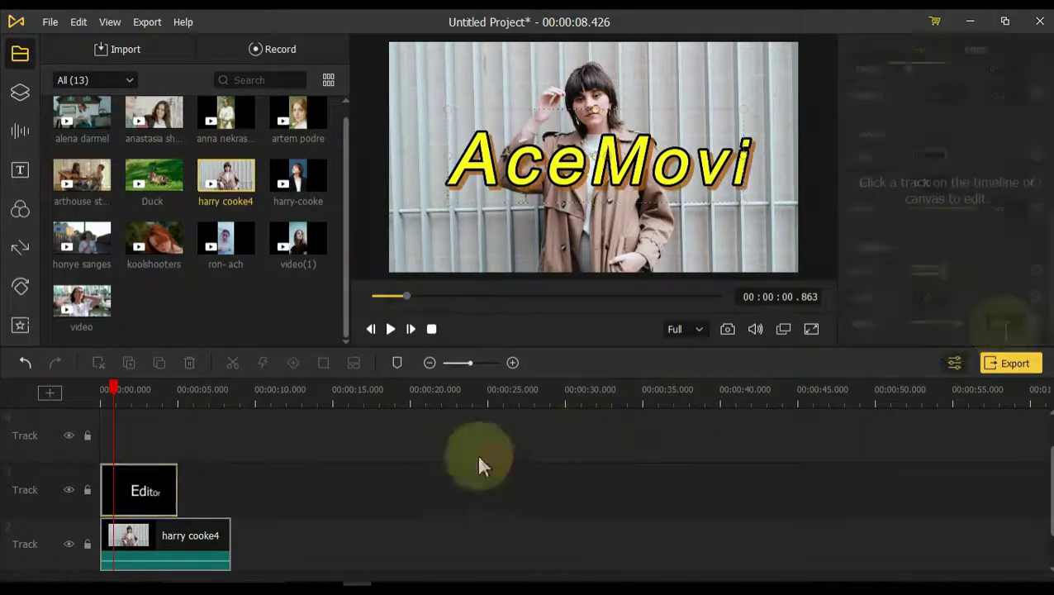
key("space")
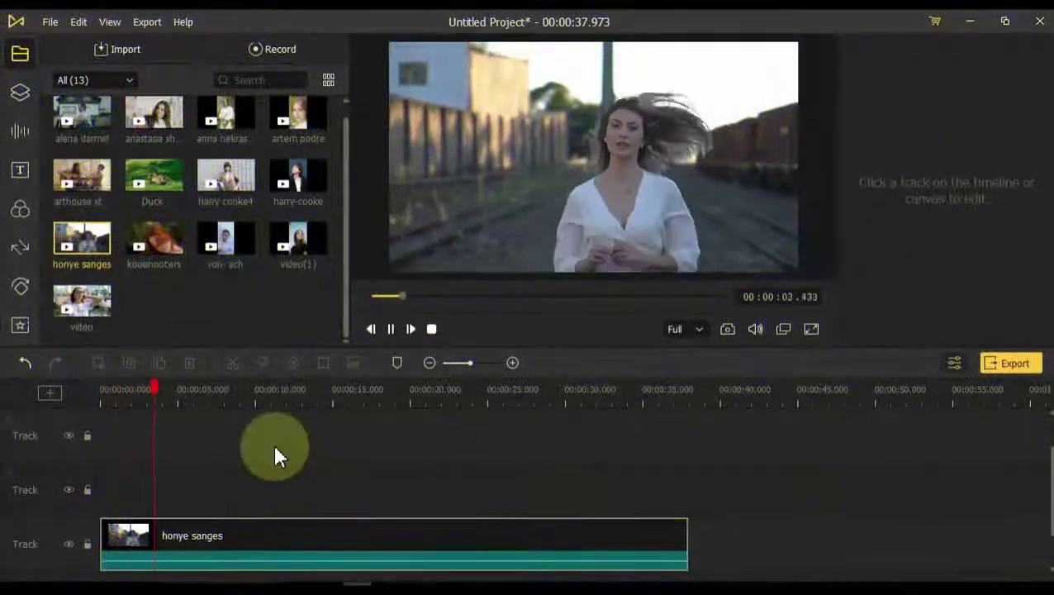
Lay Green Film, Red Film, Star Mask and Haze filters in sequence on track 2 above the clip.
left_click(18, 213)
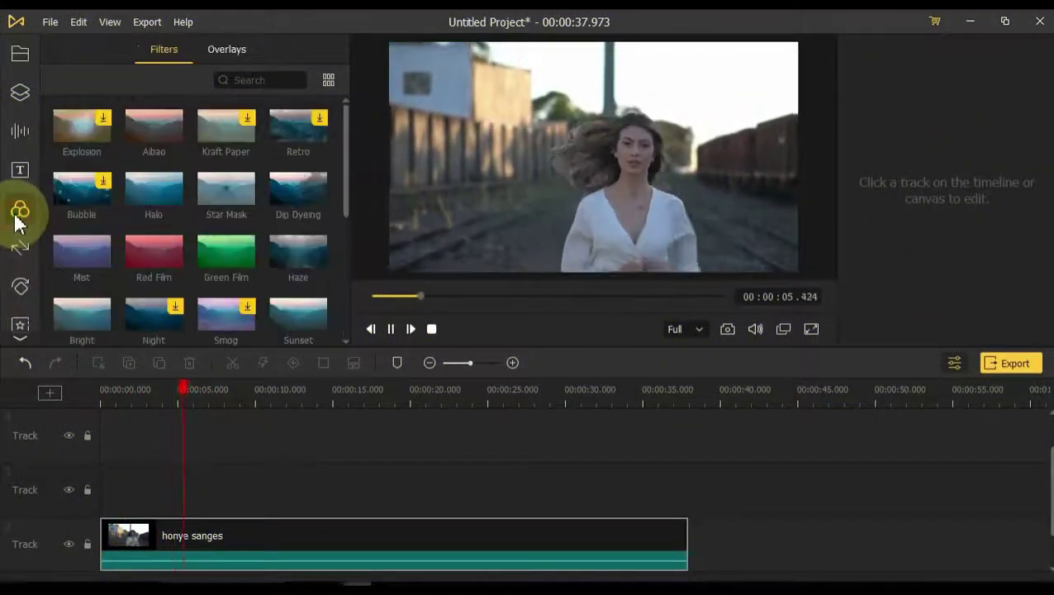
left_click_drag(218, 258, 216, 495)
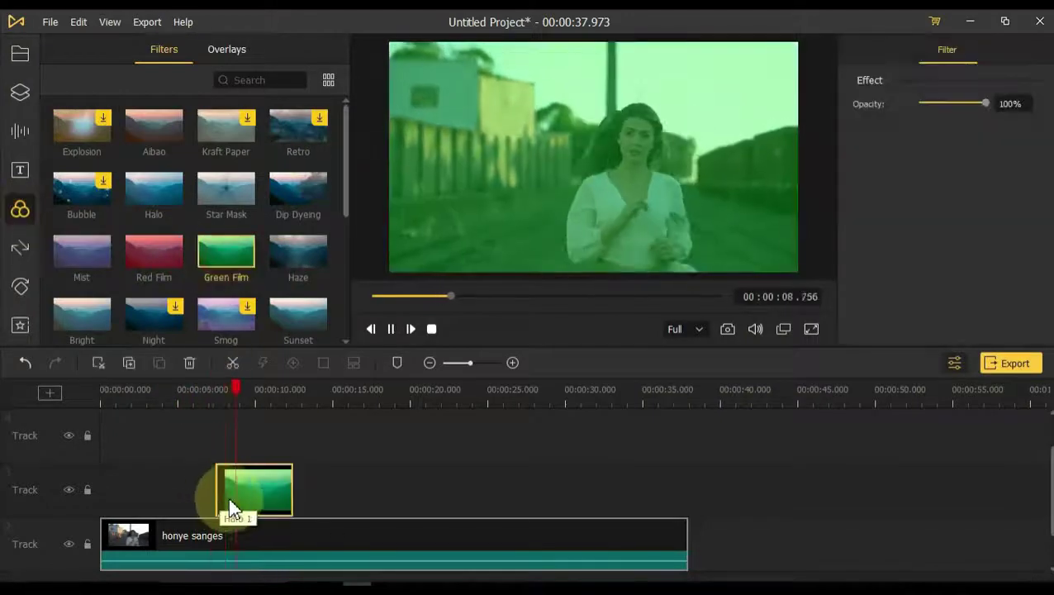
left_click_drag(157, 261, 326, 489)
left_click(304, 395)
left_click_drag(226, 190, 433, 490)
left_click(396, 395)
left_click_drag(293, 262, 541, 490)
left_click(571, 398)
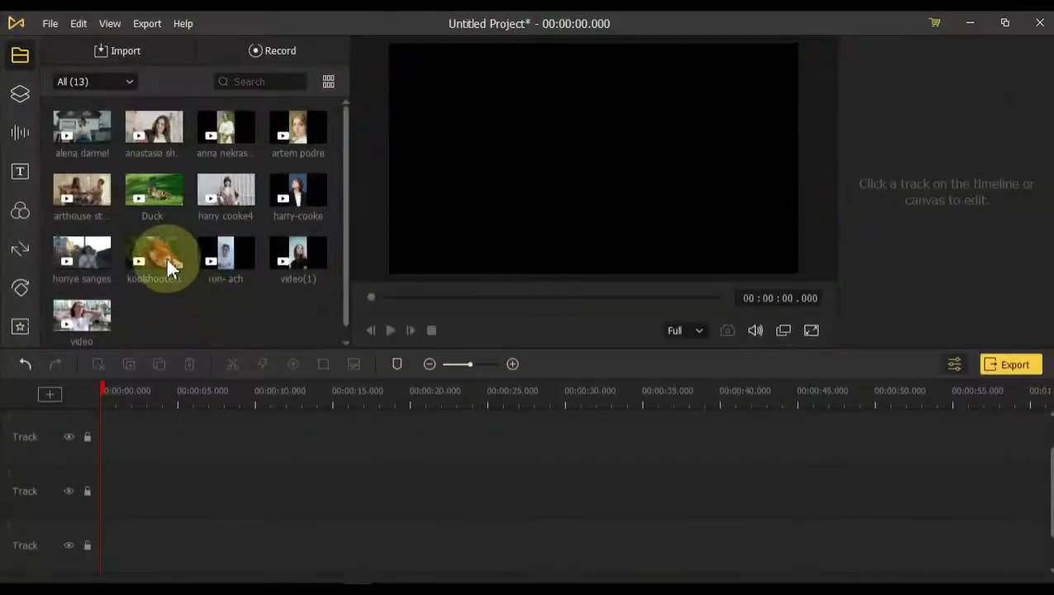
Place the red-haired woman, couple, video and Duck clips in sequence on the bottom track.
left_click_drag(166, 262, 190, 547)
left_click_drag(158, 161, 304, 490)
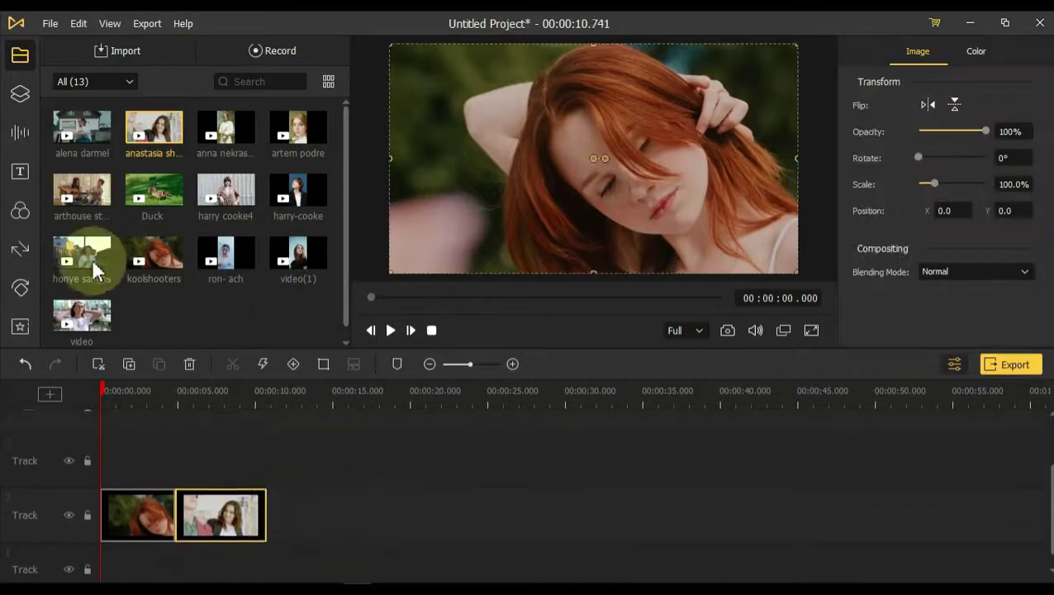
left_click_drag(81, 315, 330, 546)
left_click_drag(181, 174, 406, 553)
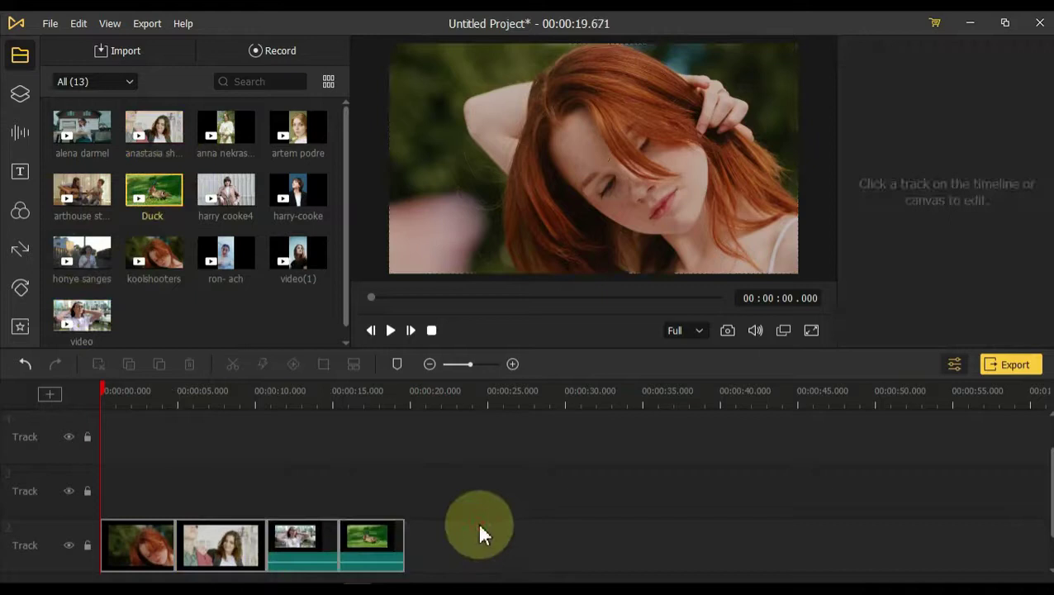
Add Wipe Right, Grid Zoom In and Vertical Blinds transitions at the three clip junctions and preview them.
left_click(23, 257)
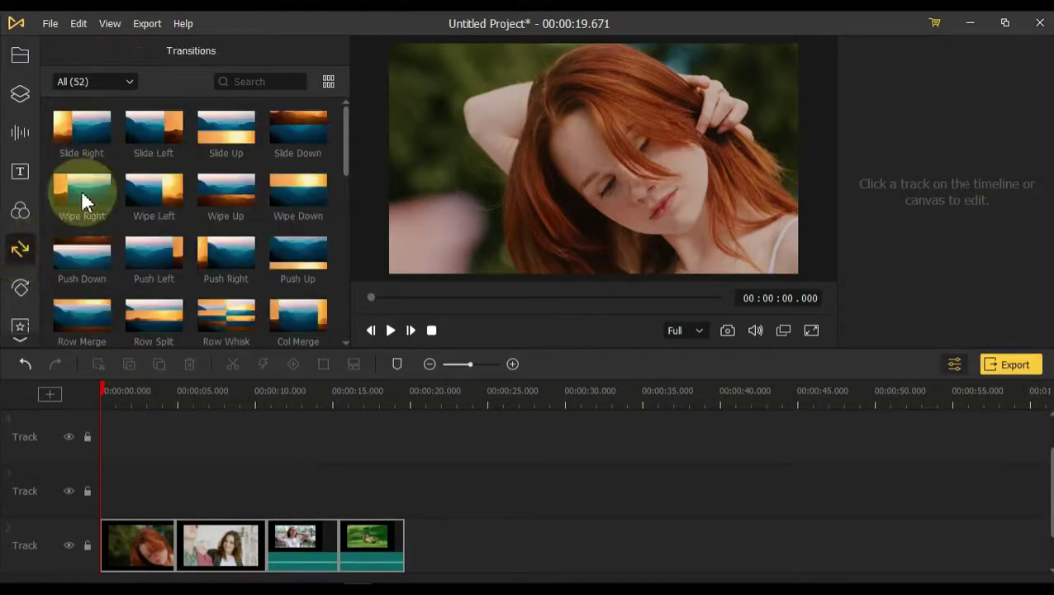
left_click_drag(83, 195, 171, 547)
left_click(154, 401)
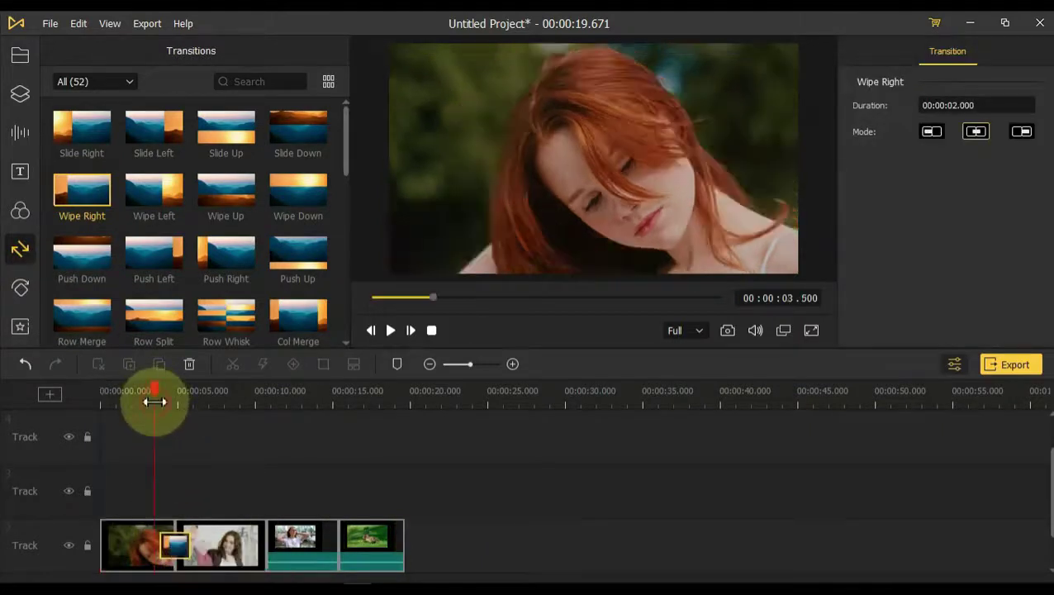
key("space")
scroll(229, 270, "down", 5)
left_click_drag(227, 269, 266, 545)
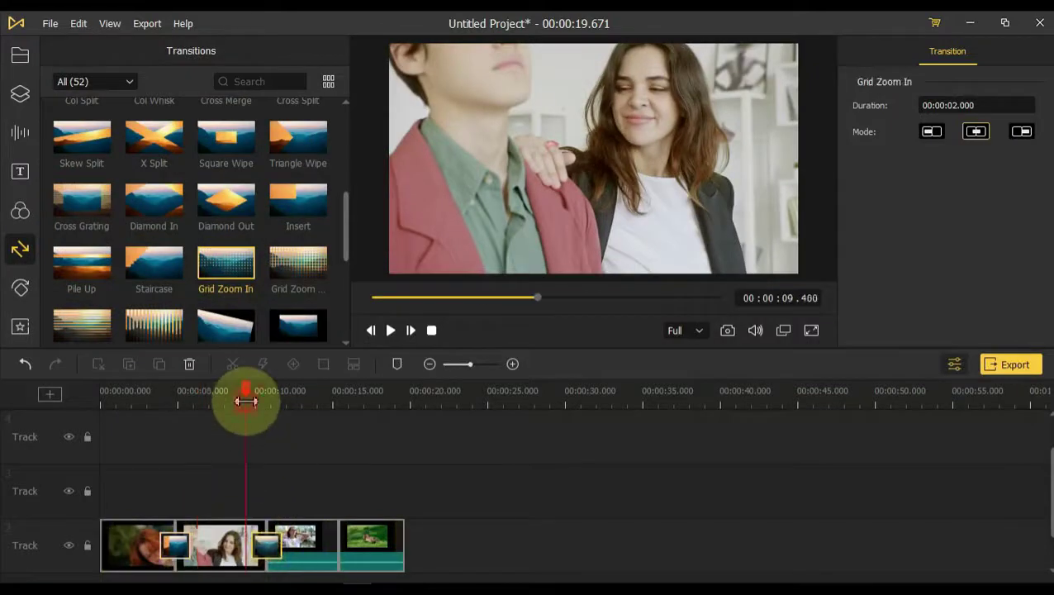
key("space")
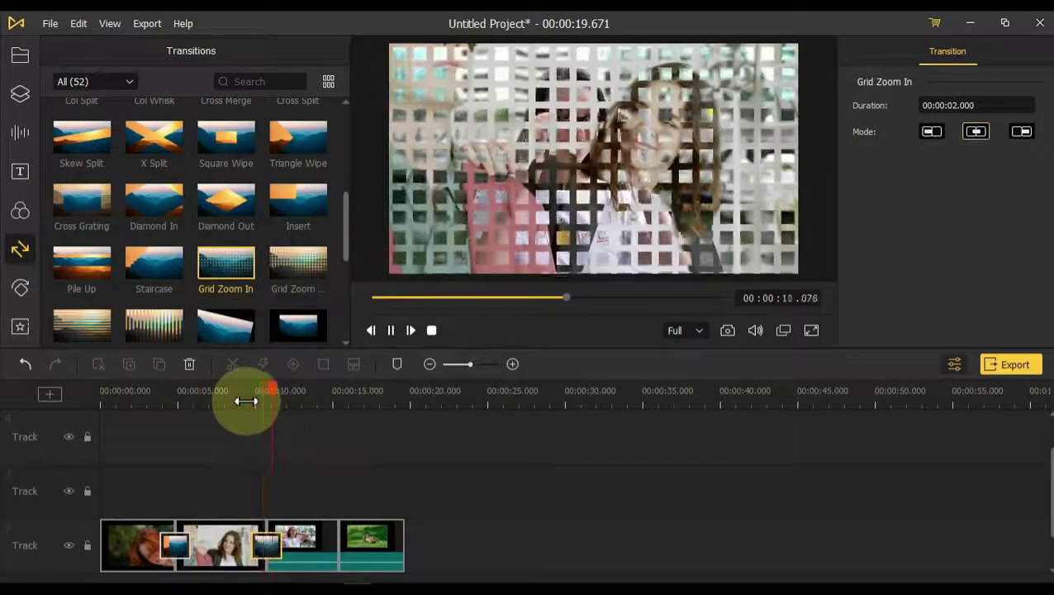
left_click_drag(154, 325, 338, 544)
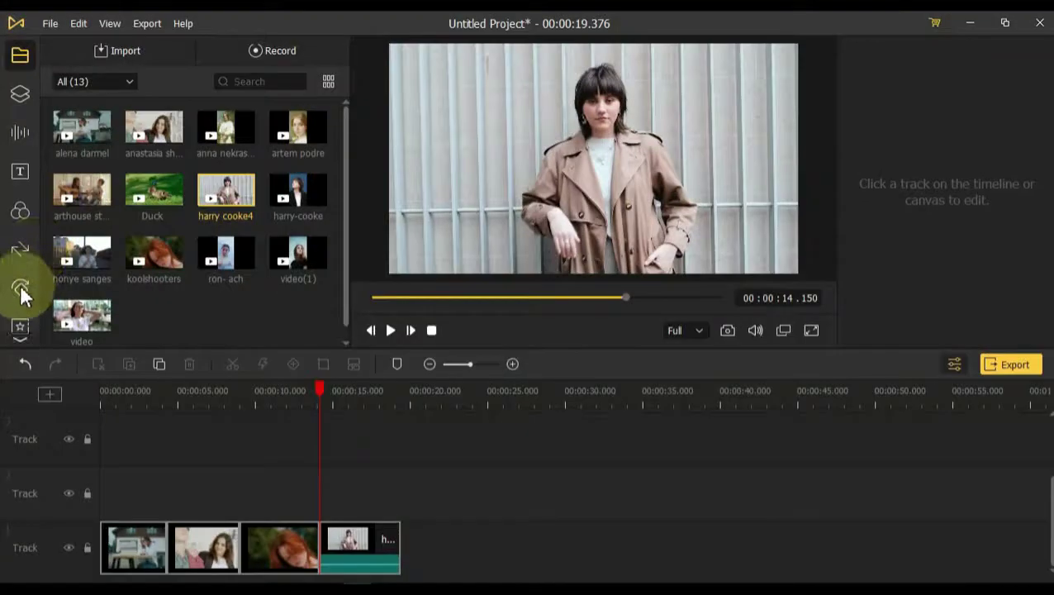
Apply Vortex In, Fade Out and Drop Bounce motion animations to the clips and preview them.
left_click(20, 291)
left_click_drag(86, 213, 128, 552)
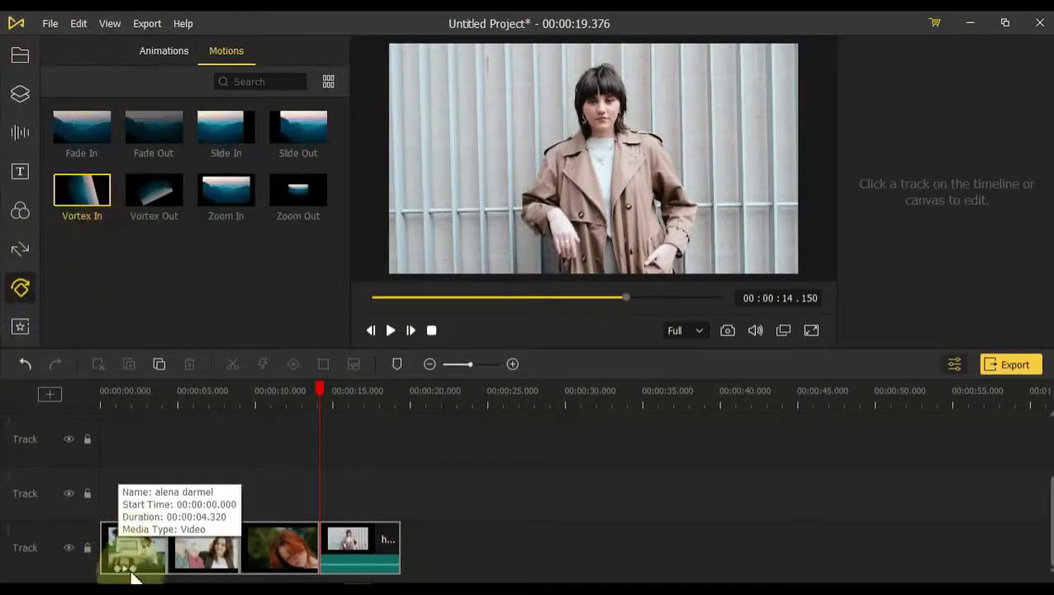
left_click_drag(106, 406, 110, 405)
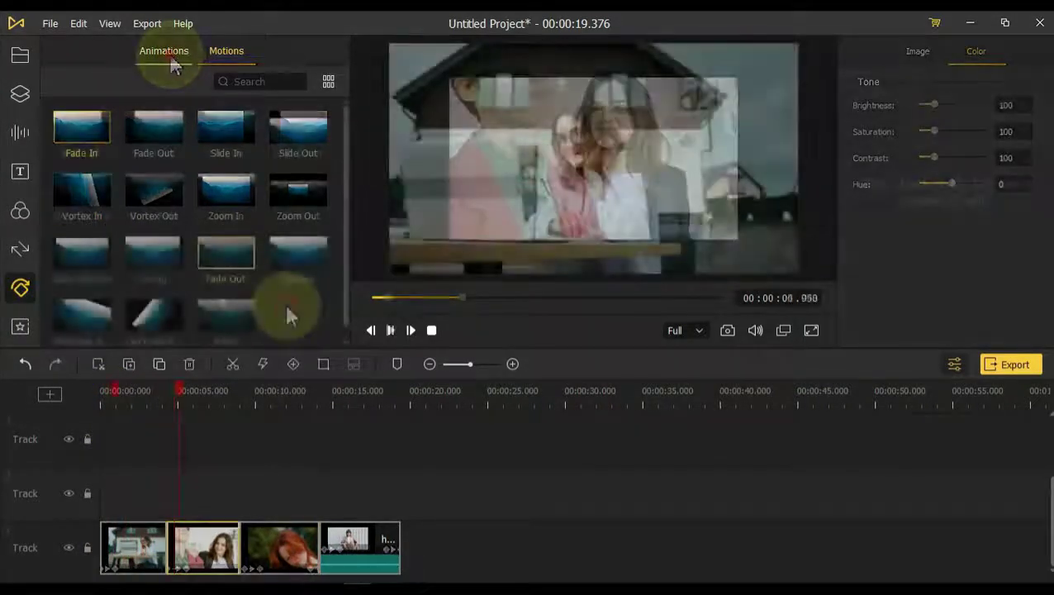
left_click_drag(236, 261, 131, 568)
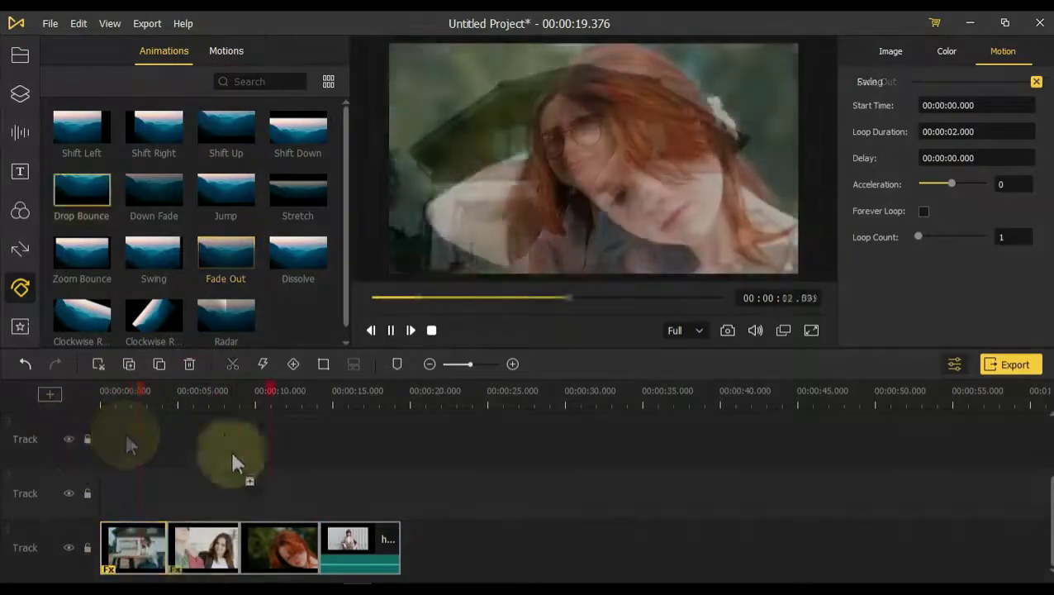
left_click_drag(233, 455, 258, 528)
key("space")
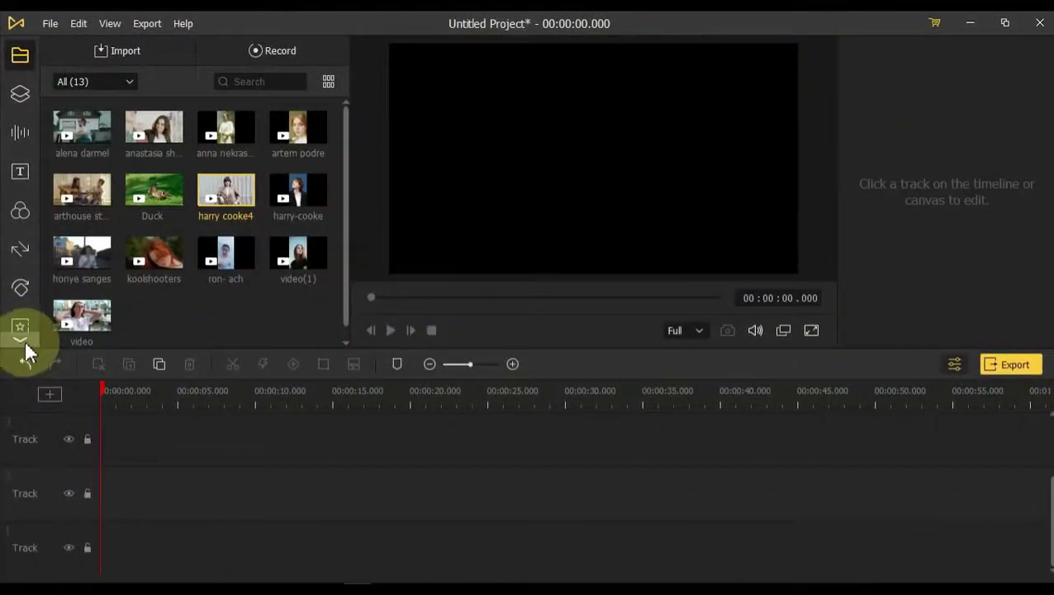
Add a Mosaic effect above the clip and enlarge it to 270% over the woman's face.
left_click(25, 347)
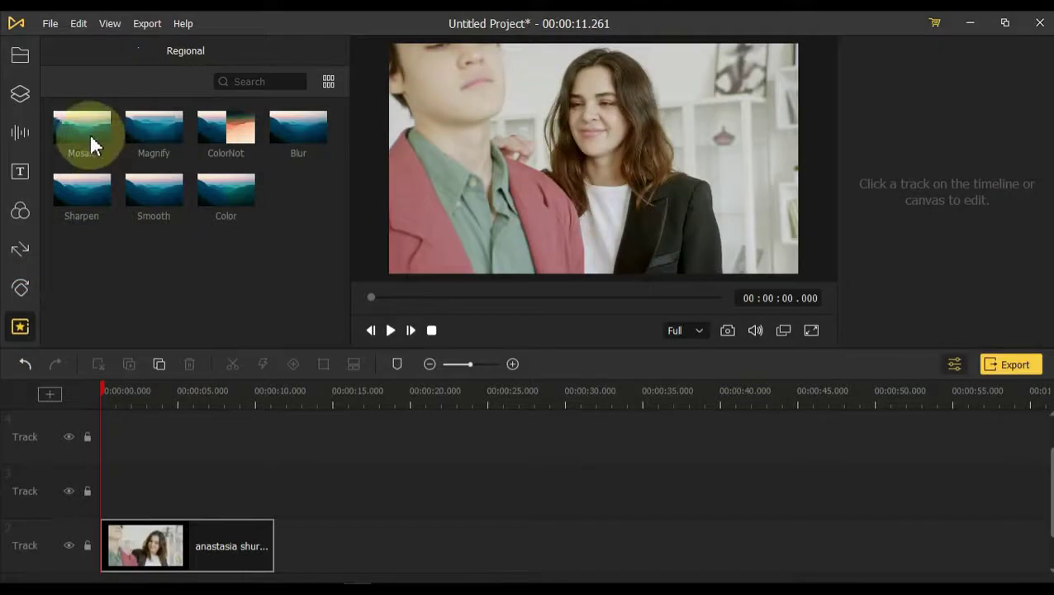
left_click_drag(89, 132, 142, 491)
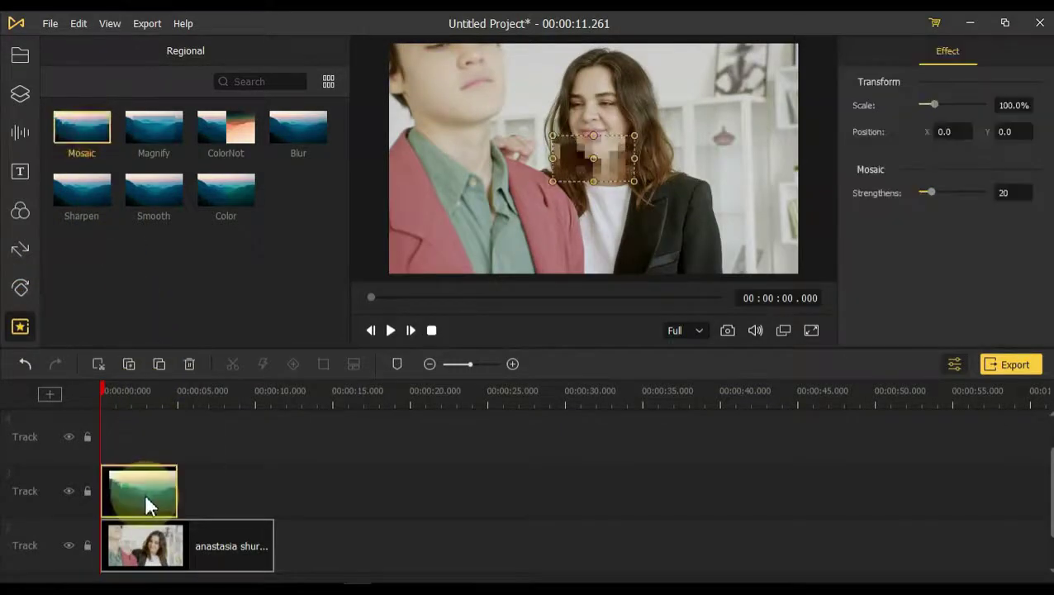
left_click_drag(564, 193, 593, 181)
left_click(150, 436)
key("space")
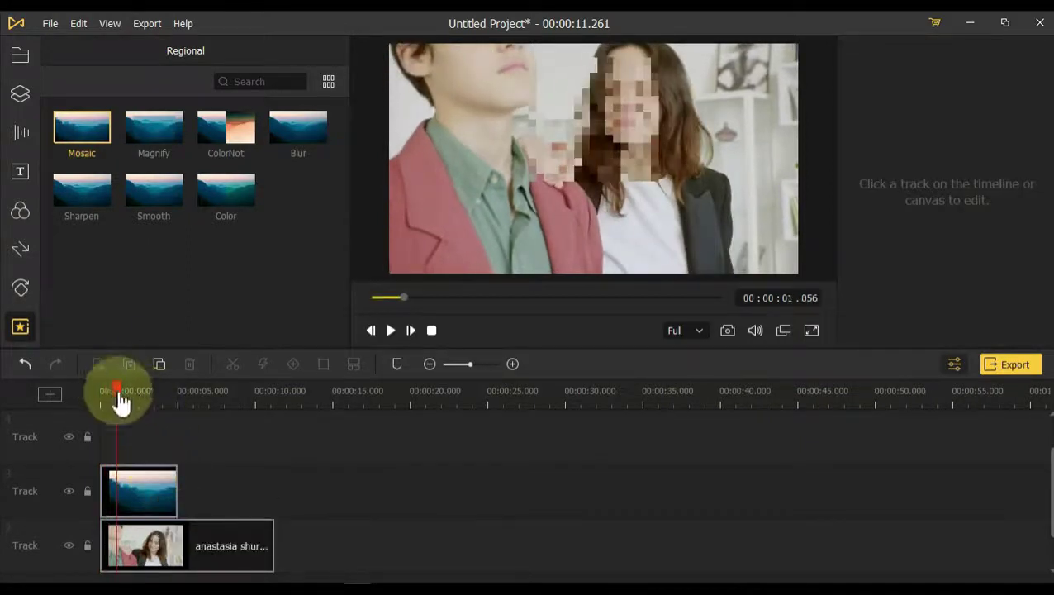
Split the mosaic clip at two points, shift the pieces to follow her face, and replay.
left_click(607, 137)
left_click(83, 404)
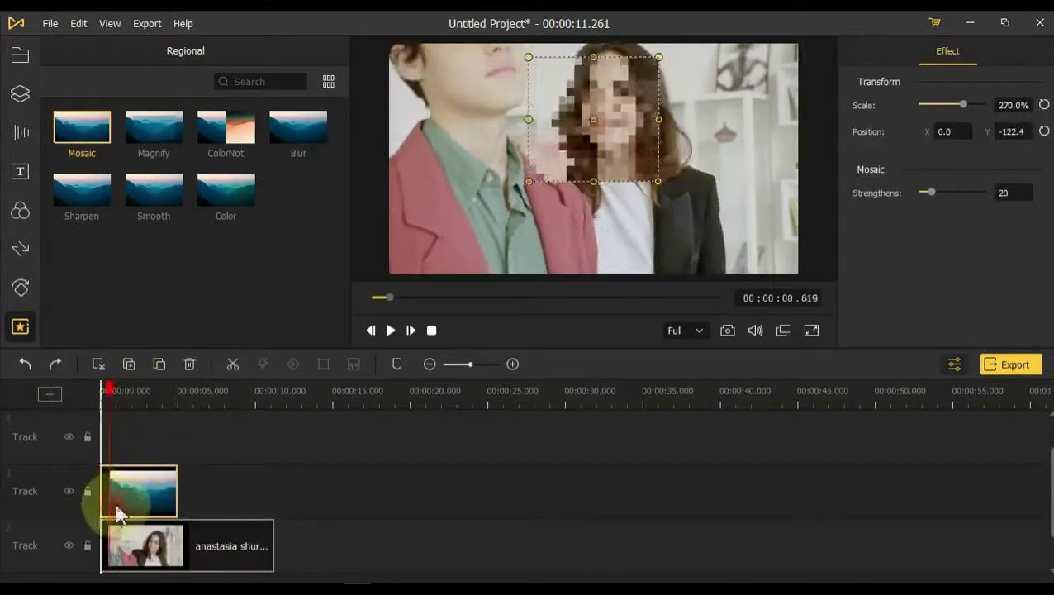
left_click(232, 364)
left_click(124, 393)
left_click_drag(606, 136, 628, 152)
left_click(151, 395)
left_click(232, 365)
left_click_drag(149, 396, 52, 419)
key("space")
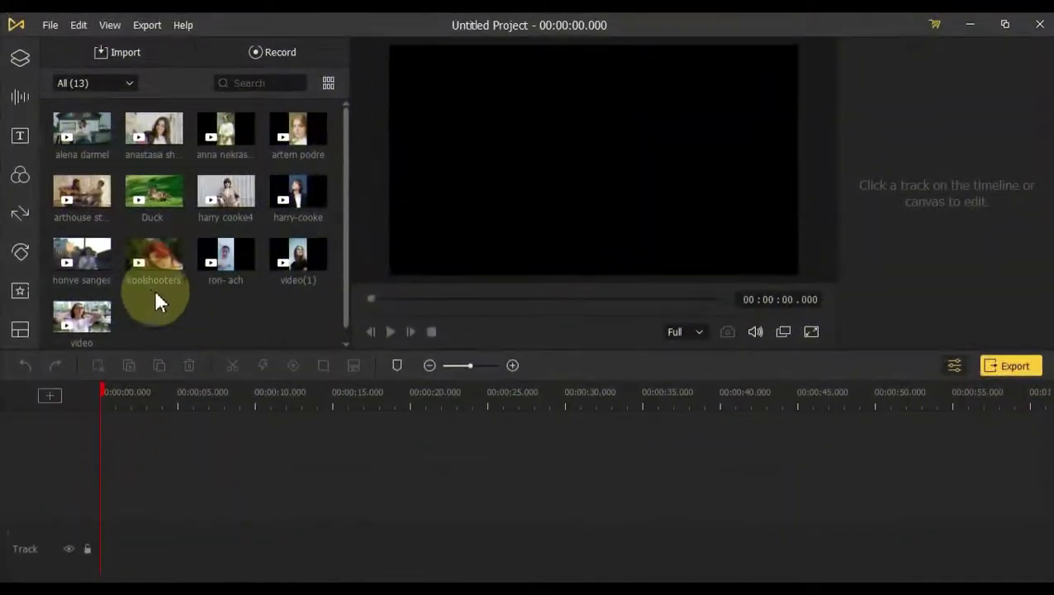
Place the circular 2-6 split-screen template on the track and open it for editing.
left_click(22, 330)
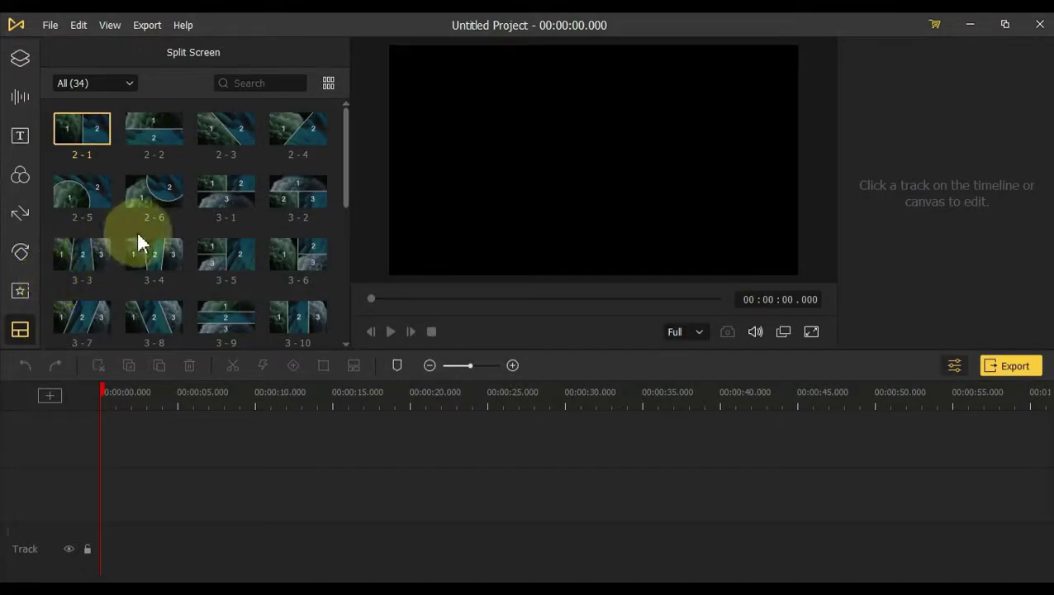
left_click_drag(165, 198, 99, 567)
double_click(101, 568)
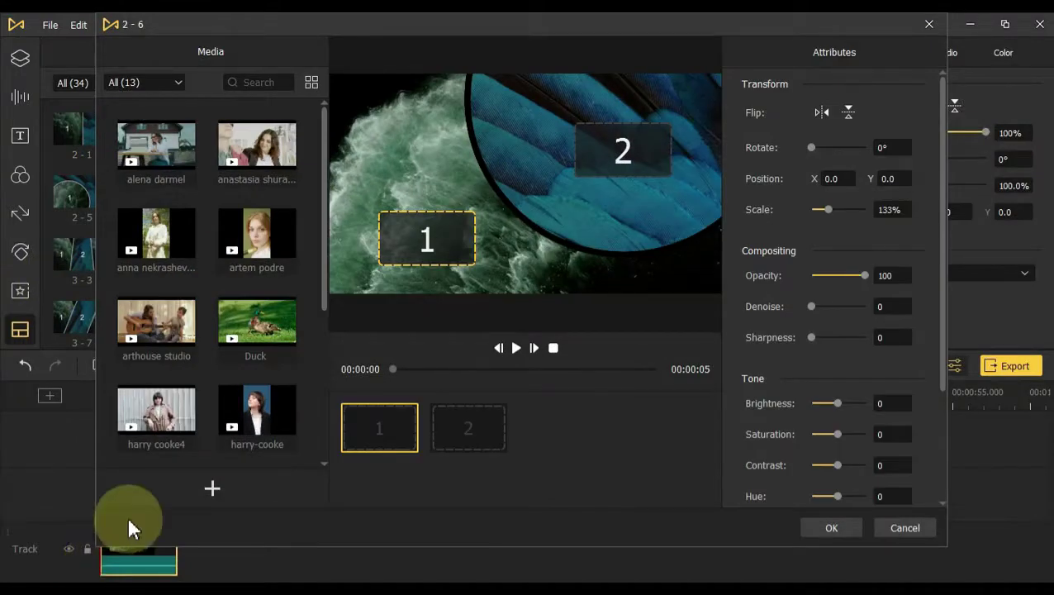
scroll(252, 372, "down", 2)
scroll(260, 357, "down", 1)
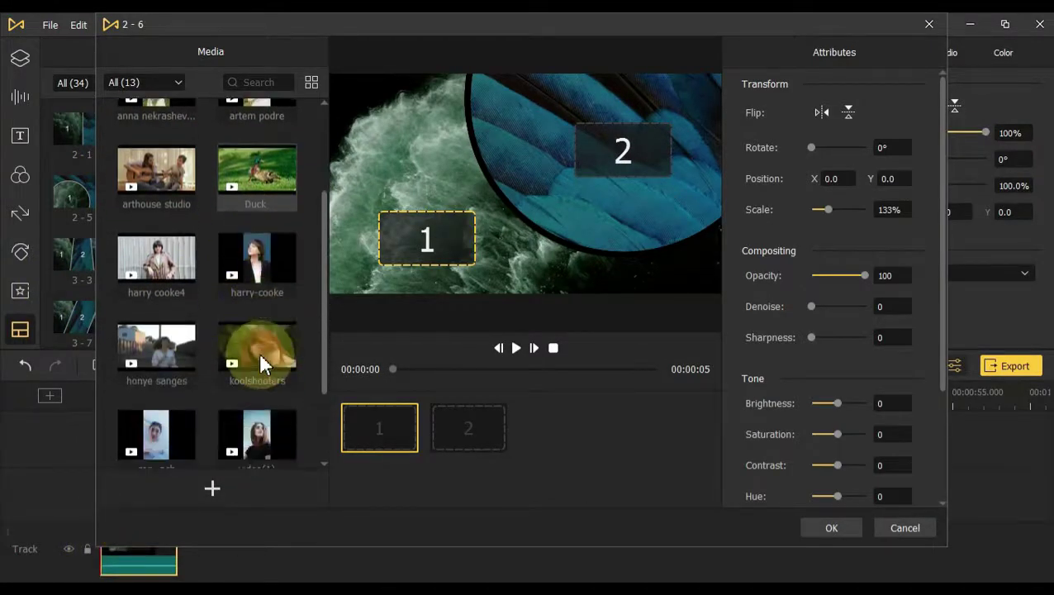
Put koolshooters in the first section, leaving its scale, opacity and brightness at defaults.
left_click_drag(258, 352, 420, 236)
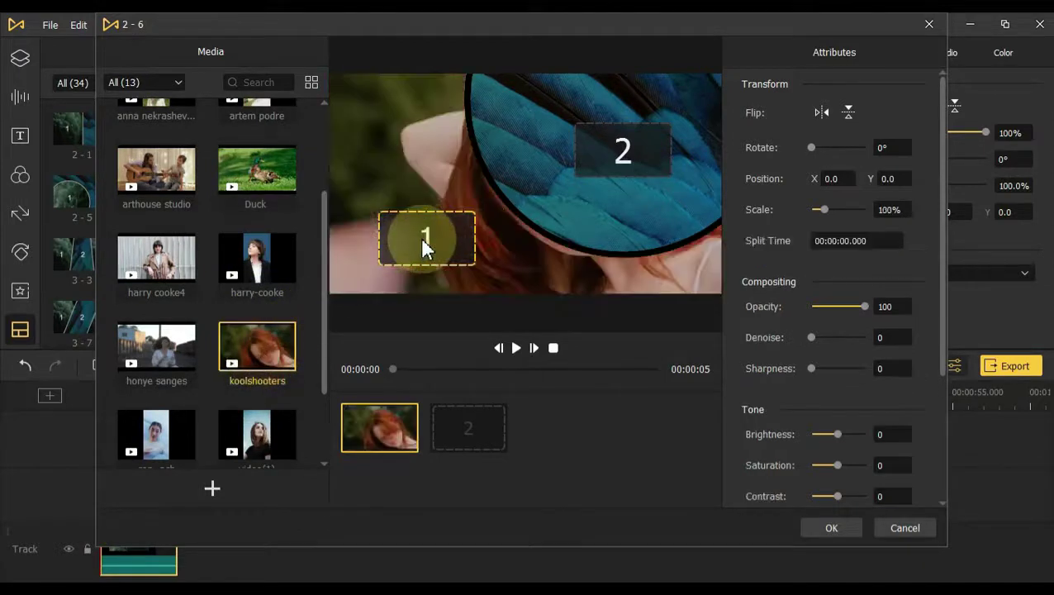
left_click(823, 112)
left_click(848, 113)
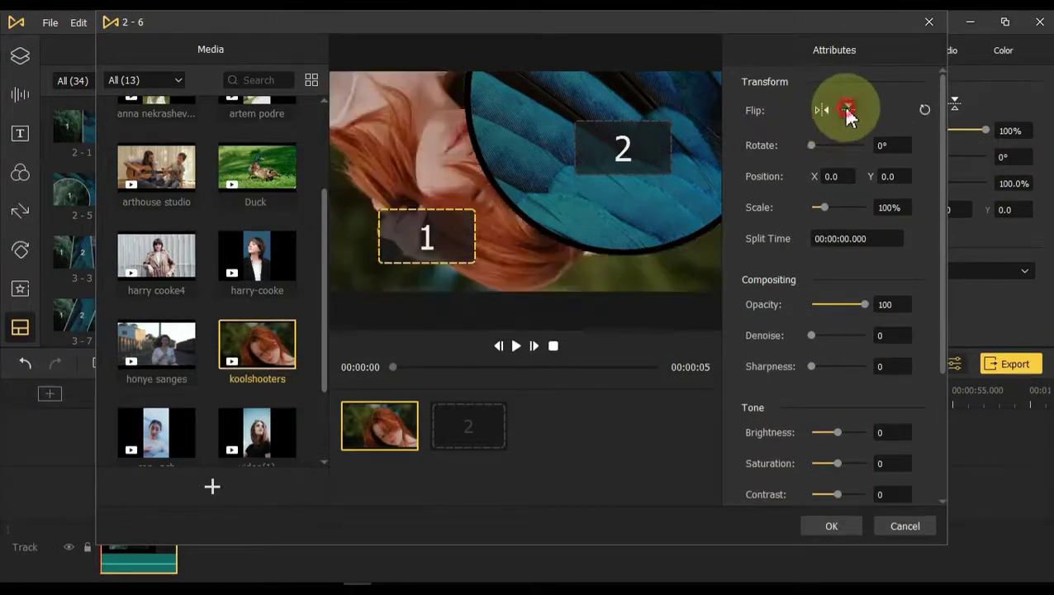
left_click_drag(823, 207, 924, 211)
left_click(924, 208)
mouse_move(865, 304)
left_mouse_down()
mouse_move(831, 307)
mouse_move(866, 305)
left_mouse_up()
left_click_drag(838, 433, 846, 437)
left_click(924, 432)
left_click_drag(257, 261, 623, 153)
left_click_drag(824, 208, 838, 209)
left_click(623, 140)
left_click_drag(623, 140, 646, 163)
left_click(826, 526)
left_click(280, 510)
key("space")
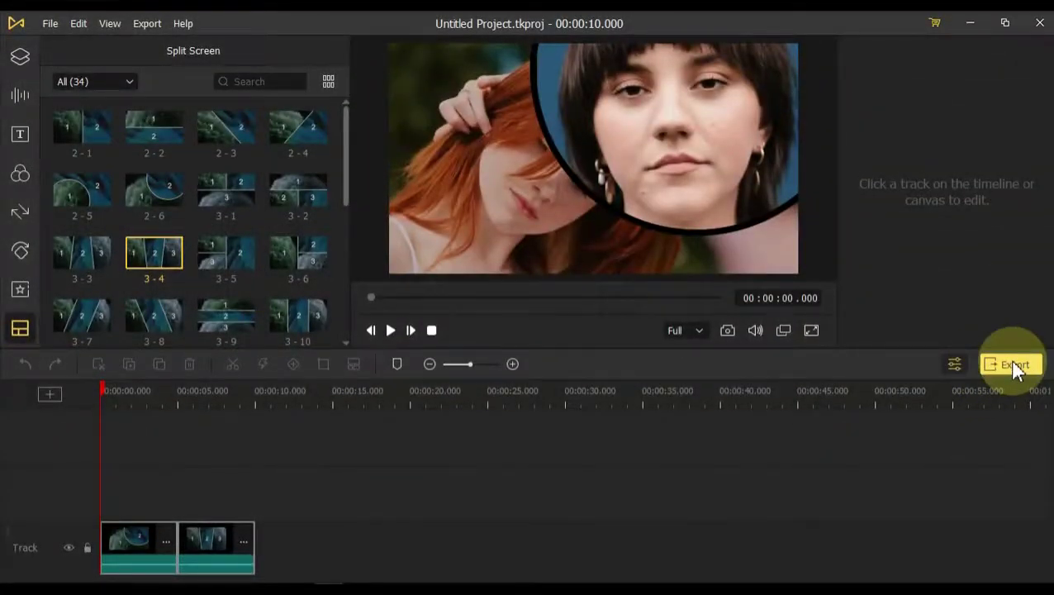
Open the export dialog and browse the Video, Device and Web presets, trying YouTube.
left_click(1015, 367)
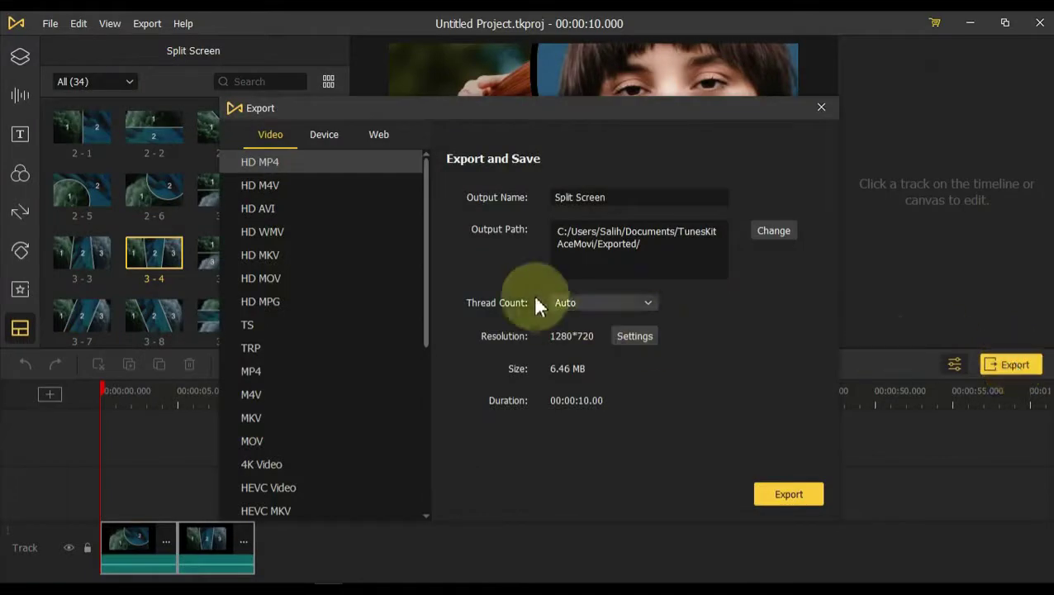
left_click_drag(427, 186, 354, 152)
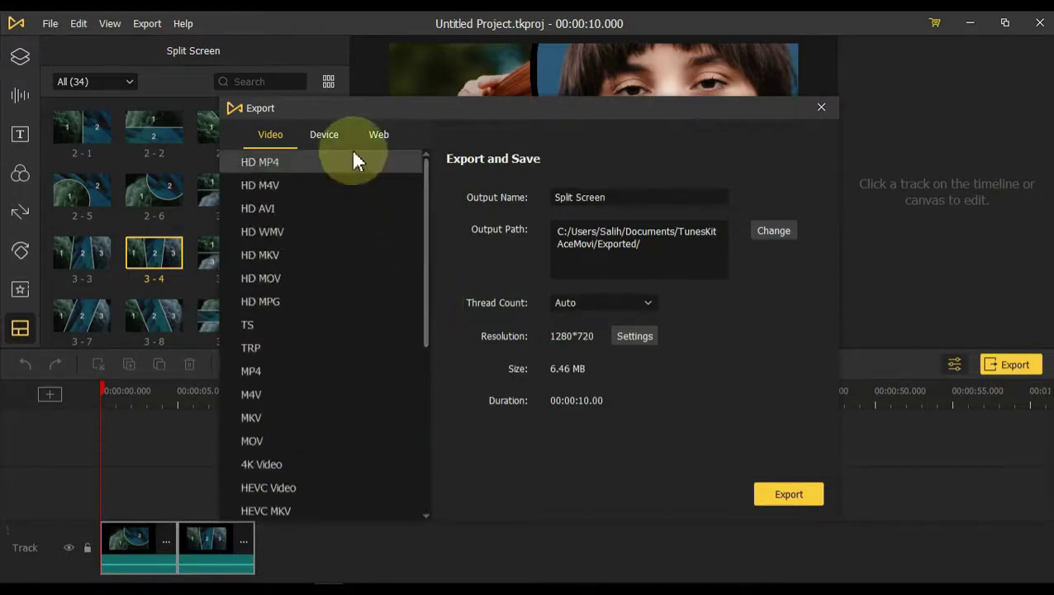
left_click(331, 139)
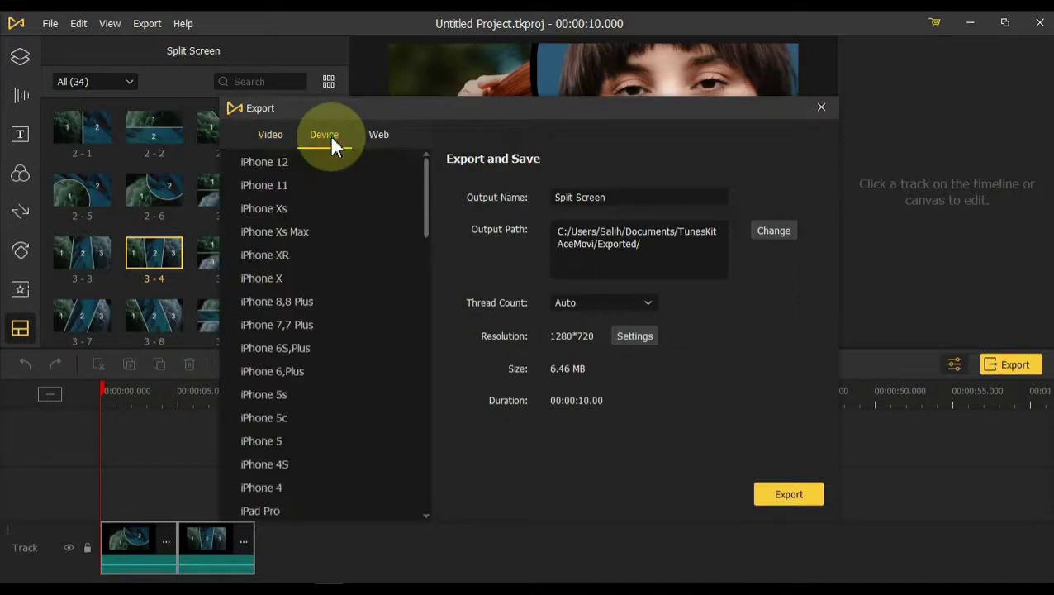
left_click_drag(425, 167, 429, 328)
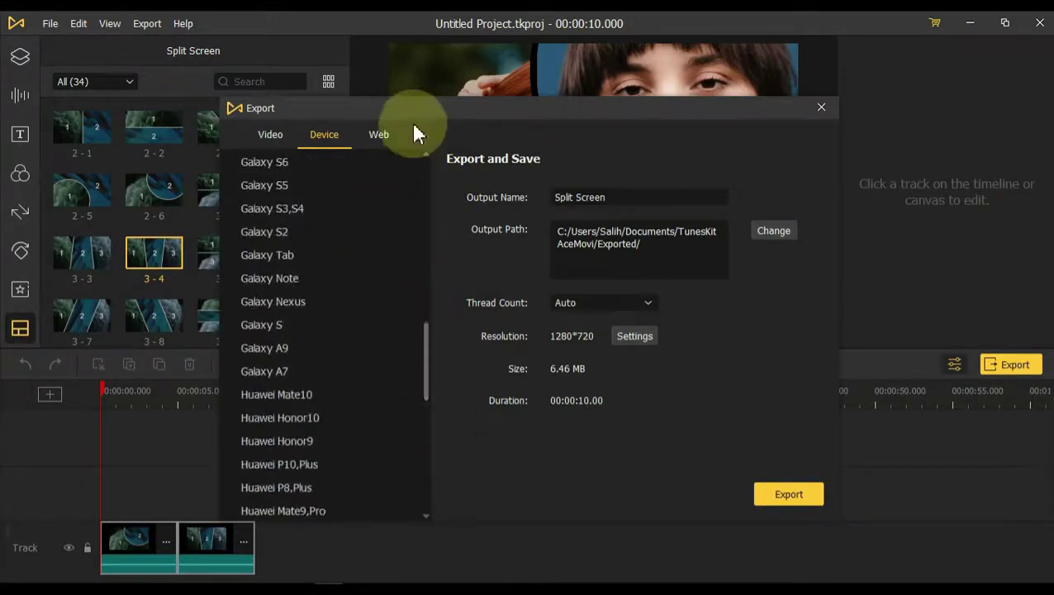
left_click(382, 134)
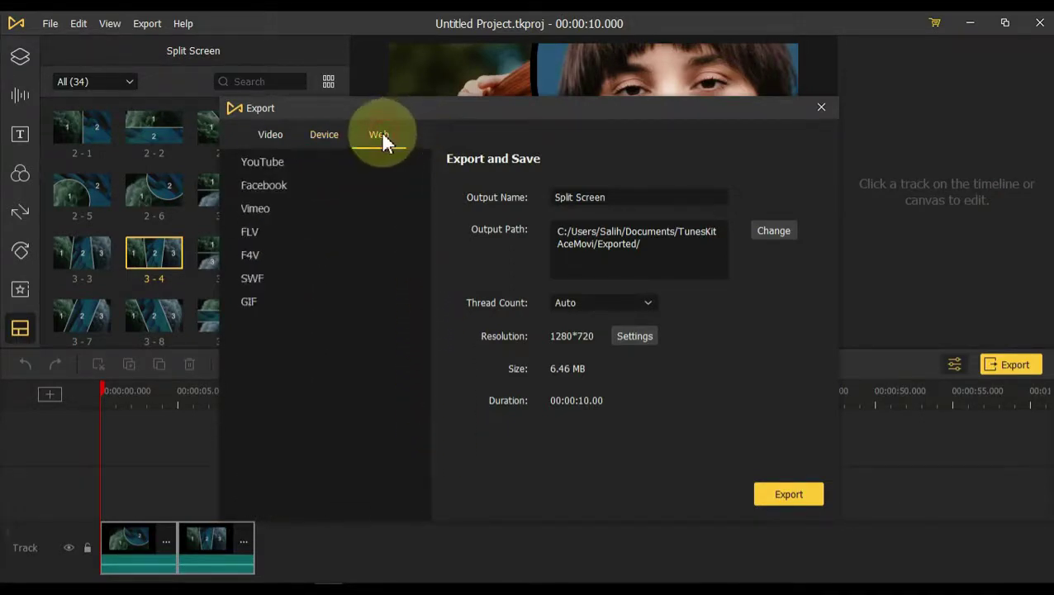
left_click(287, 164)
Return to the Video format, keeping output name Split Screen, the current folder and Auto threads.
left_click(271, 136)
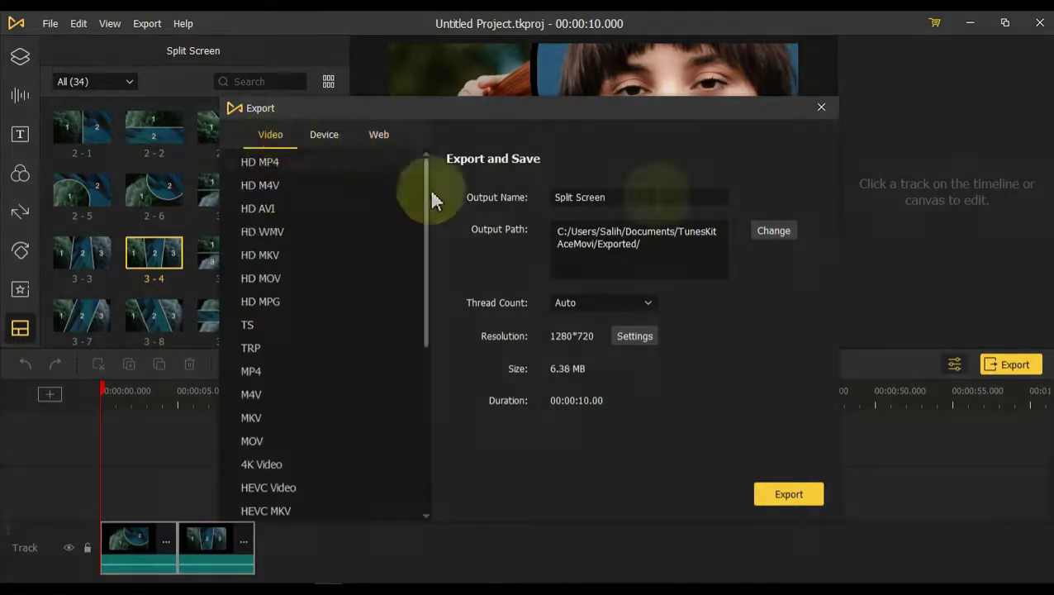
left_click_drag(661, 197, 482, 207)
left_click(671, 197)
left_click(768, 235)
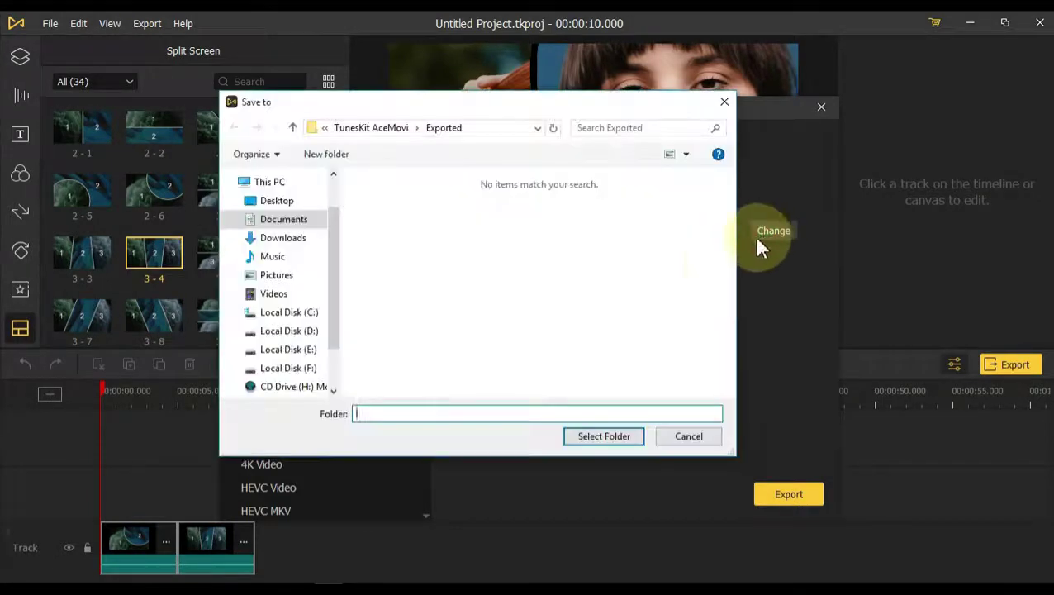
left_click(616, 435)
left_click(637, 304)
left_click(637, 304)
Set the export quality to High Quality and confirm the settings.
left_click(633, 335)
left_click(493, 303)
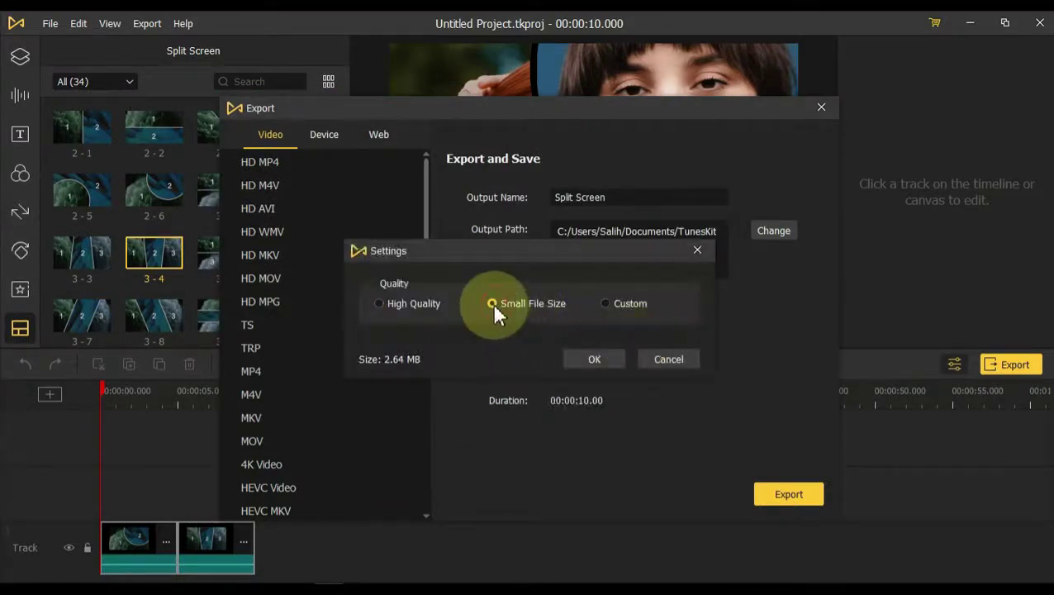
left_click(607, 302)
left_click(526, 391)
left_click(526, 391)
left_click(381, 303)
left_click(615, 360)
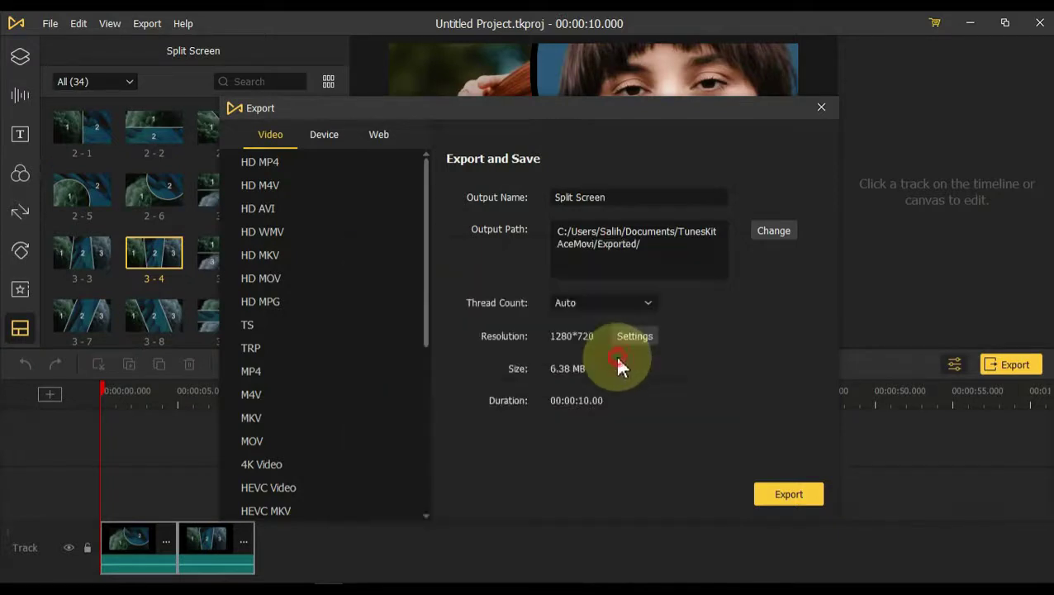
Export the video, reveal it in the Exported folder and open Split Screen.mp4.
left_click(775, 496)
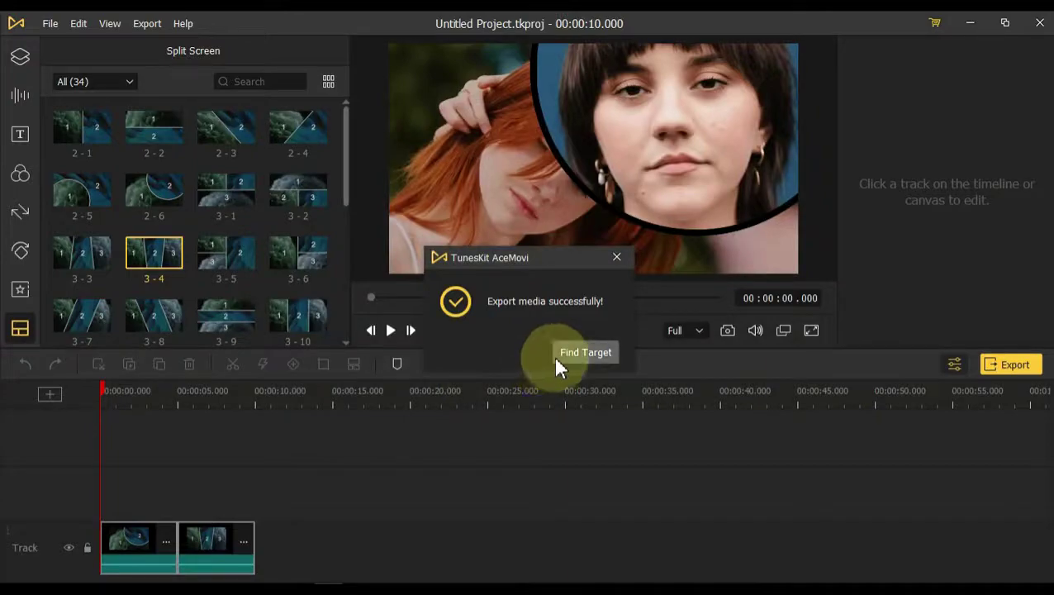
left_click(576, 357)
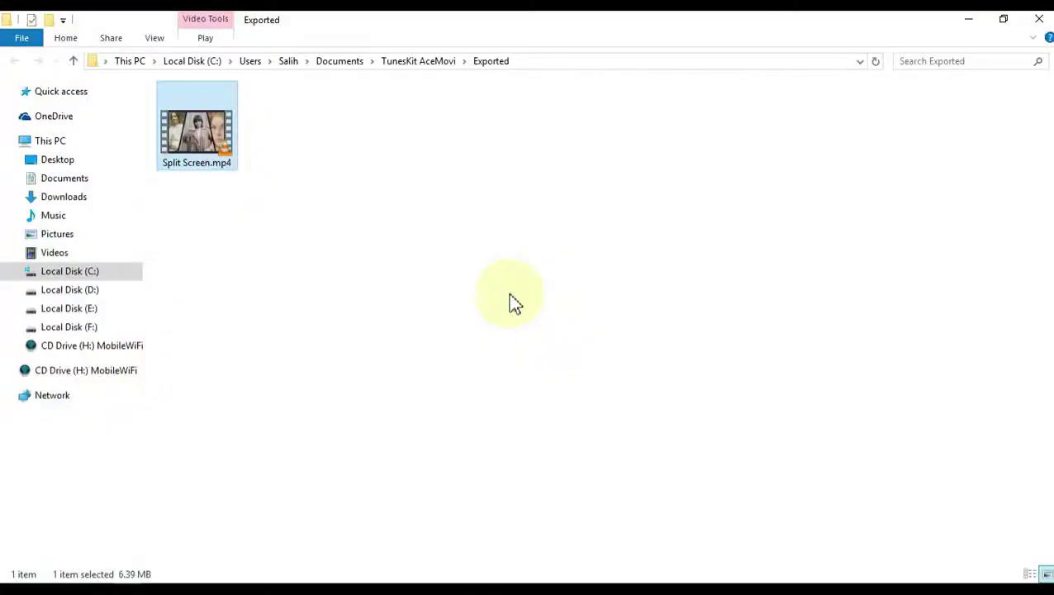
double_click(191, 132)
Open Split Screen.mp4 in VLC using the Play command from its context menu.
right_click(191, 134)
left_click(217, 148)
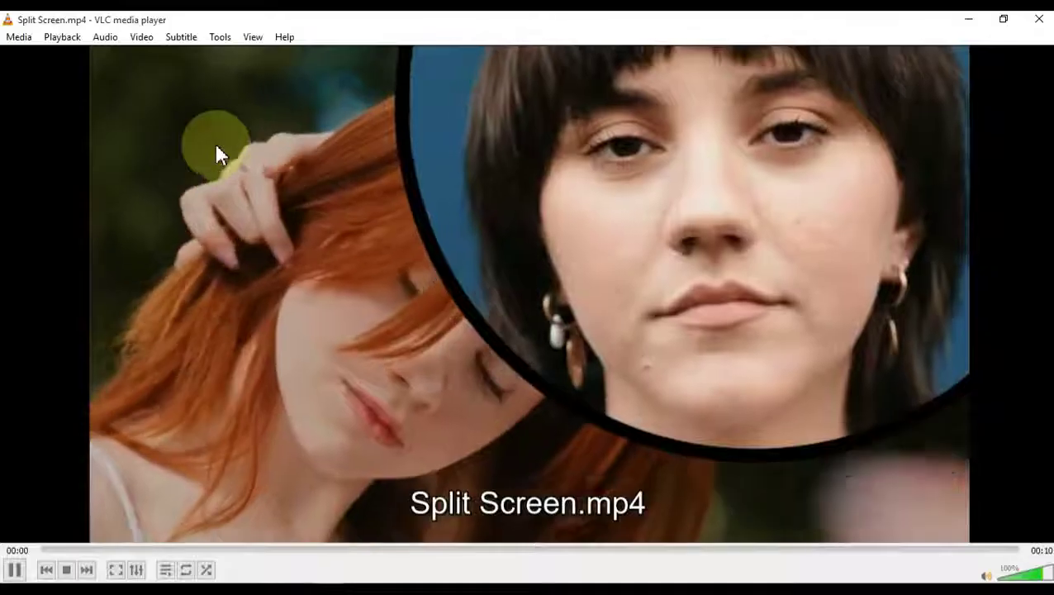